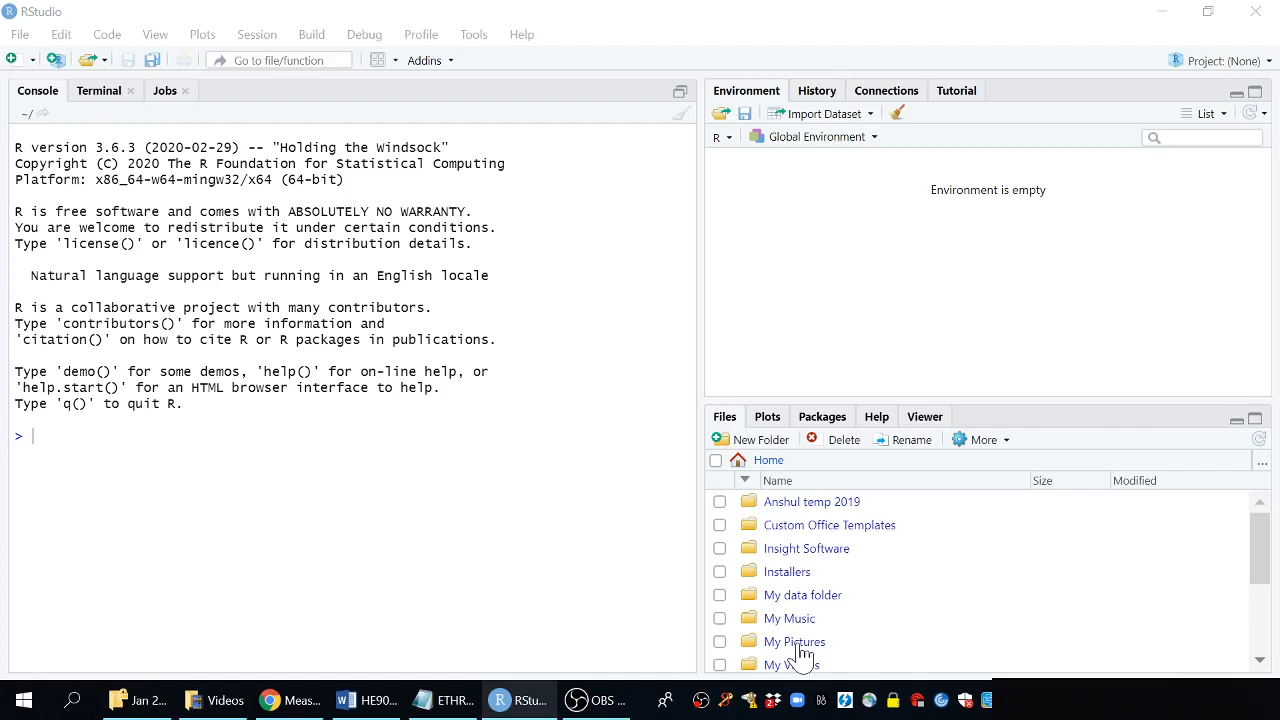
Move the console pane to the right side of the layout
click(519, 700)
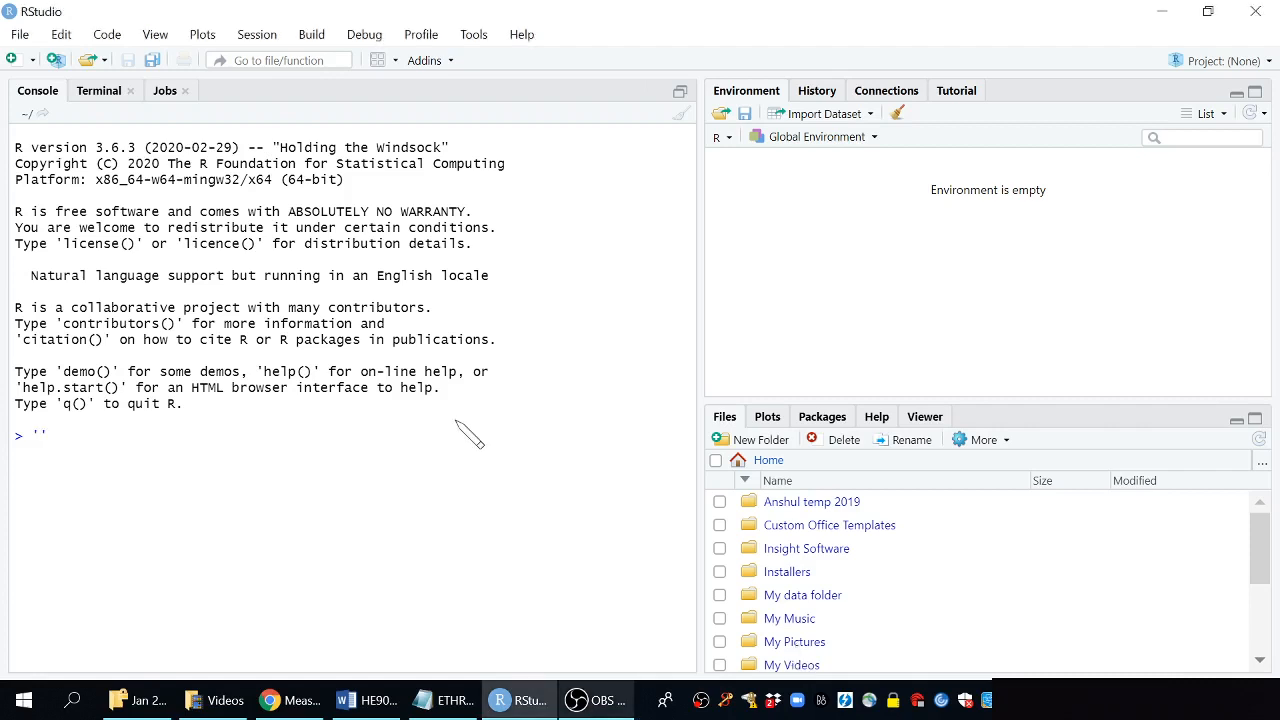
key(BackSpace)
click(160, 38)
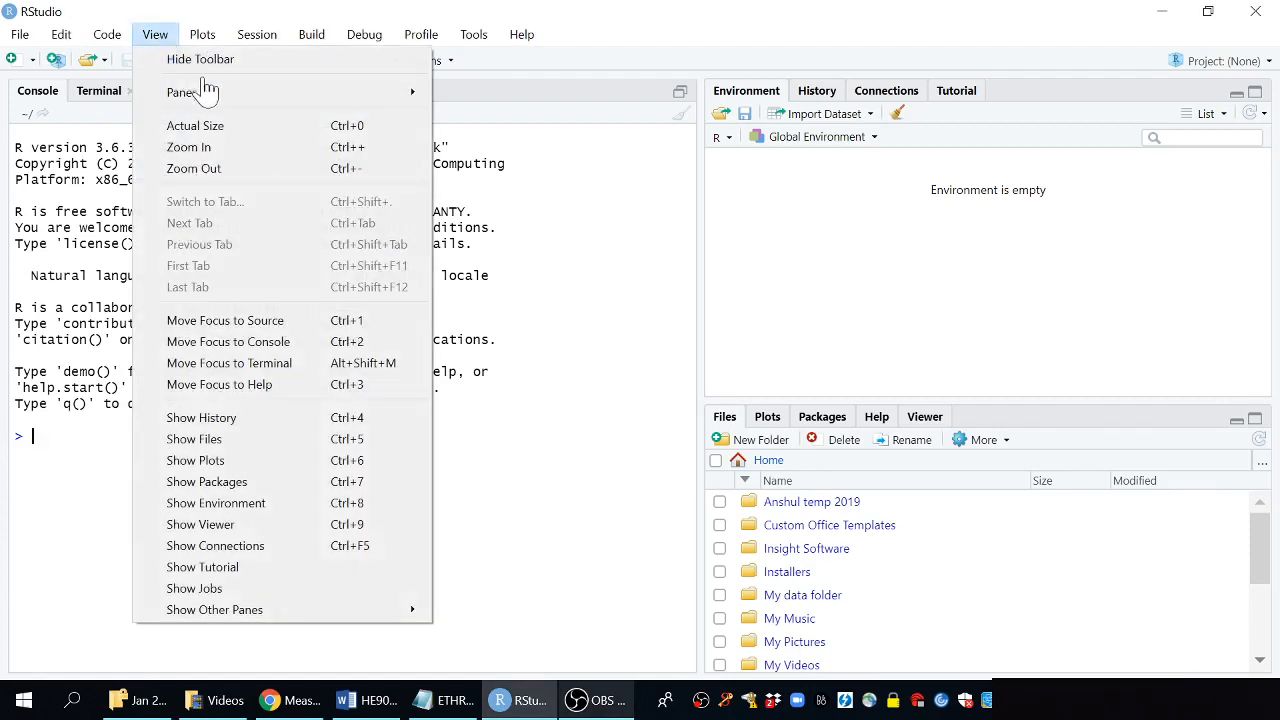
mouse_move(300, 93)
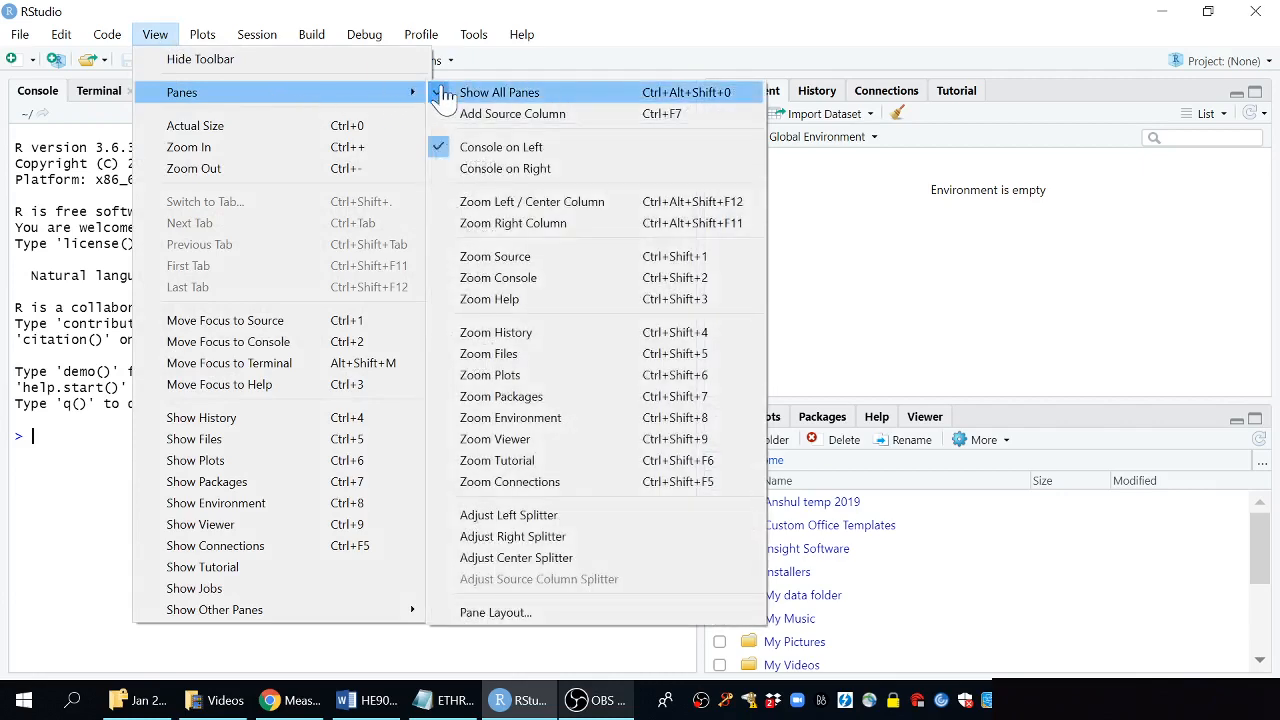
click(604, 170)
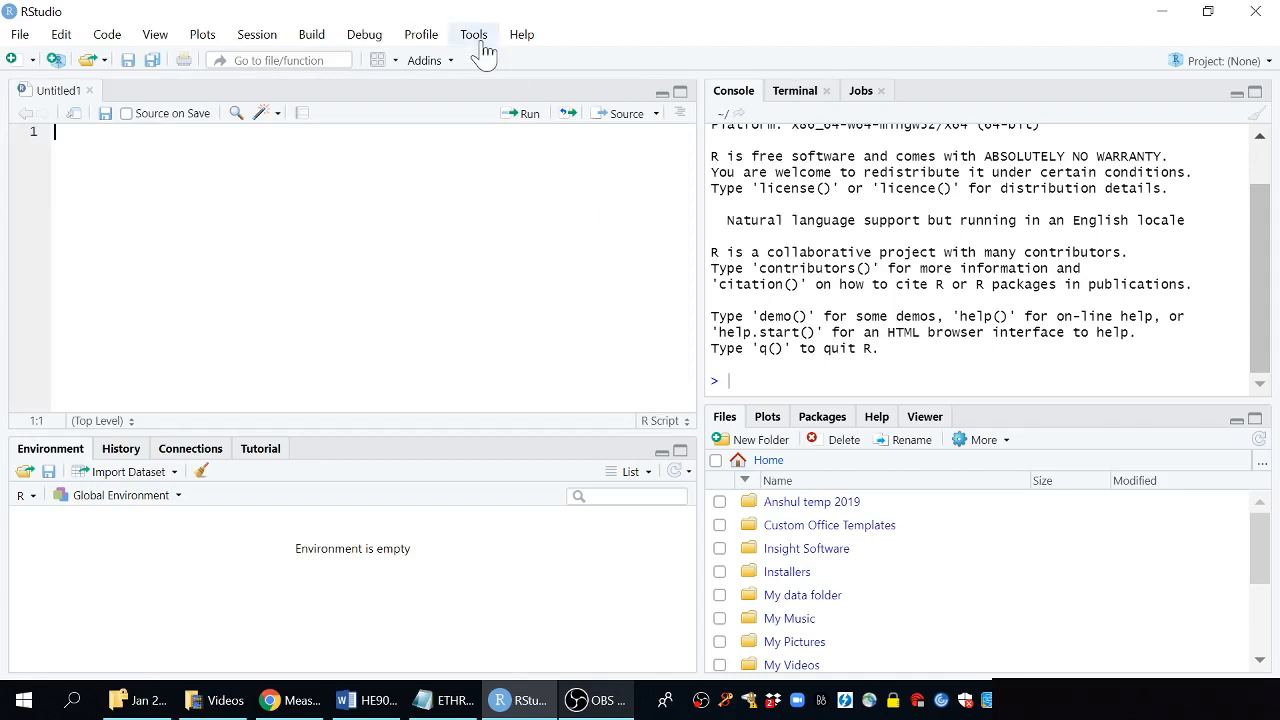
Check the installed RStudio version and look for available updates
click(522, 36)
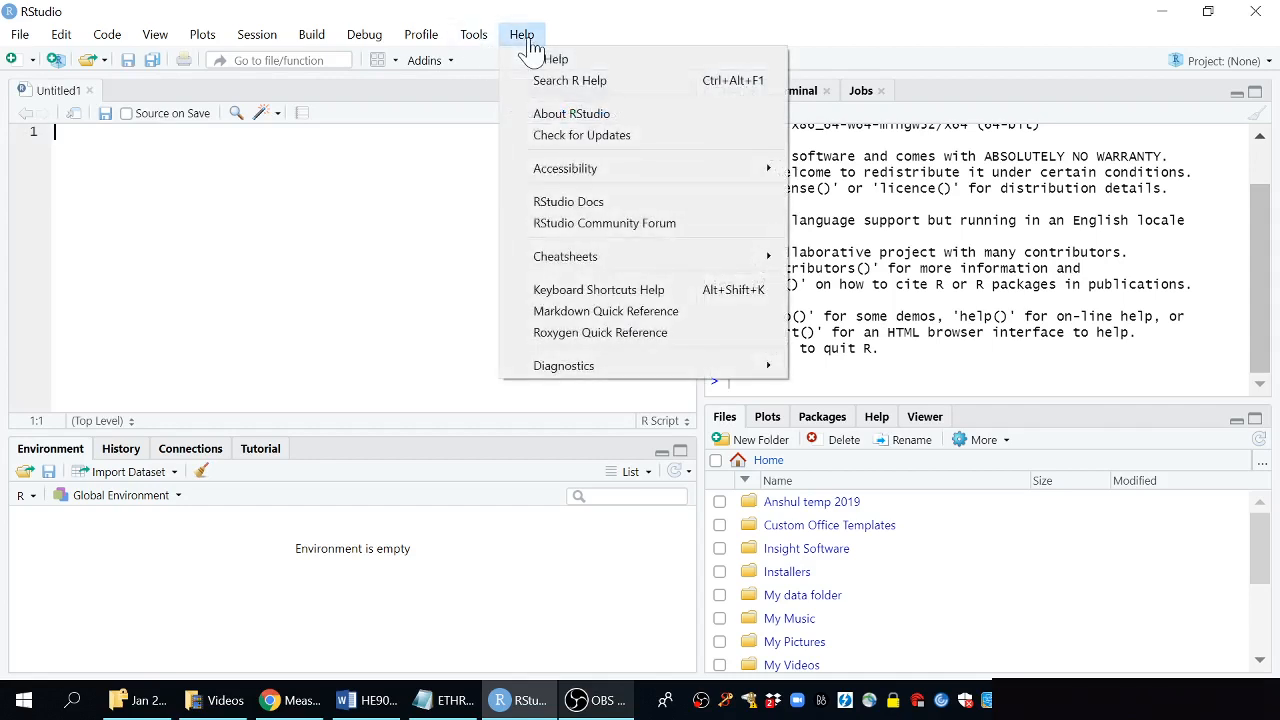
click(650, 120)
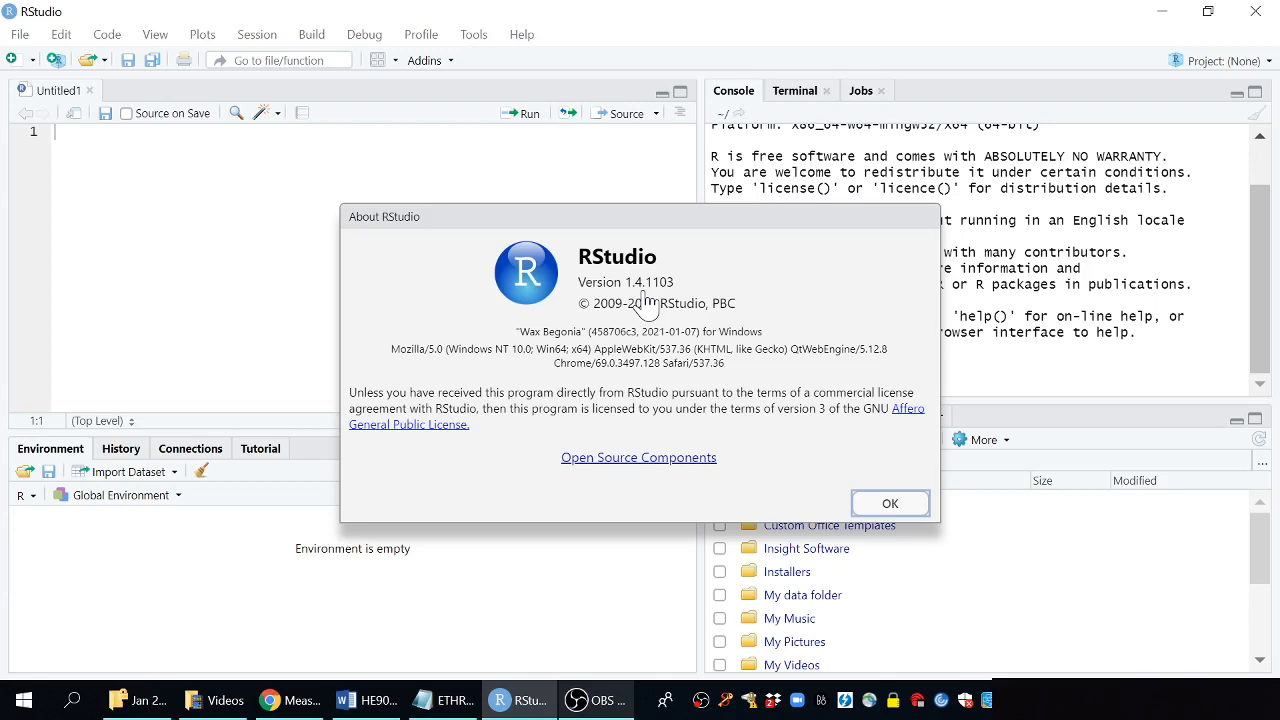
click(887, 507)
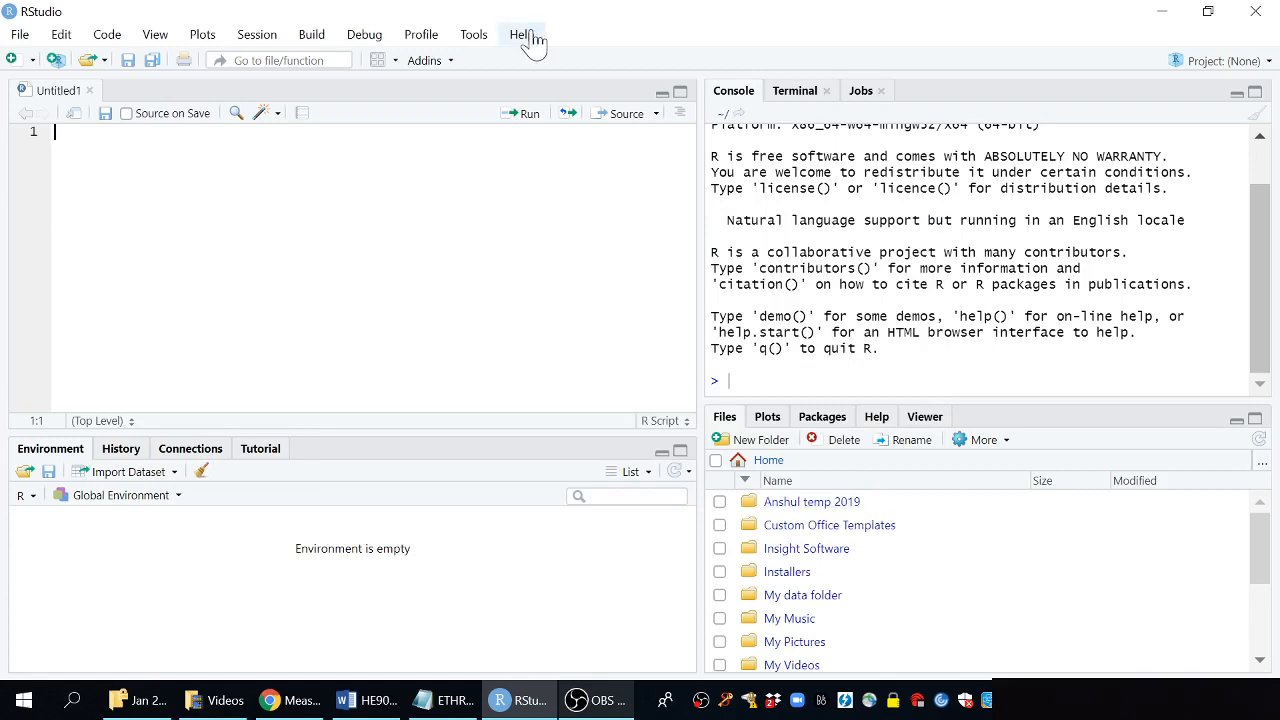
click(522, 35)
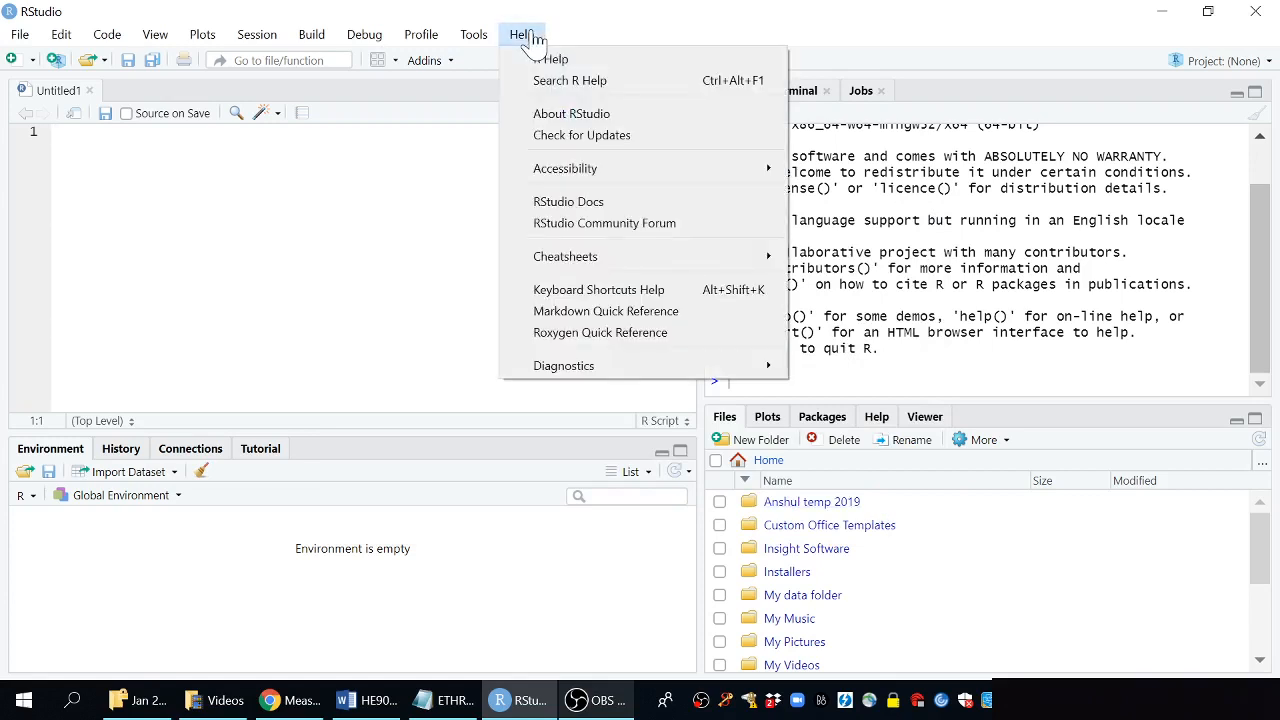
click(677, 145)
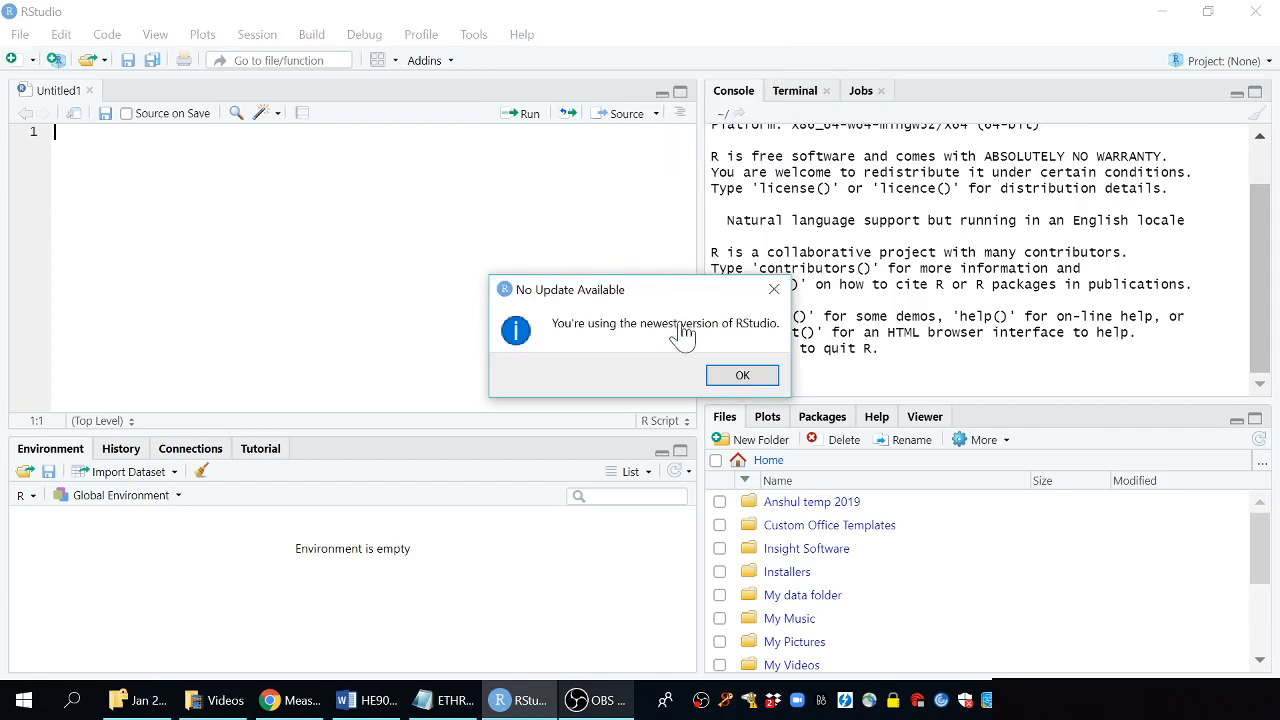
click(743, 377)
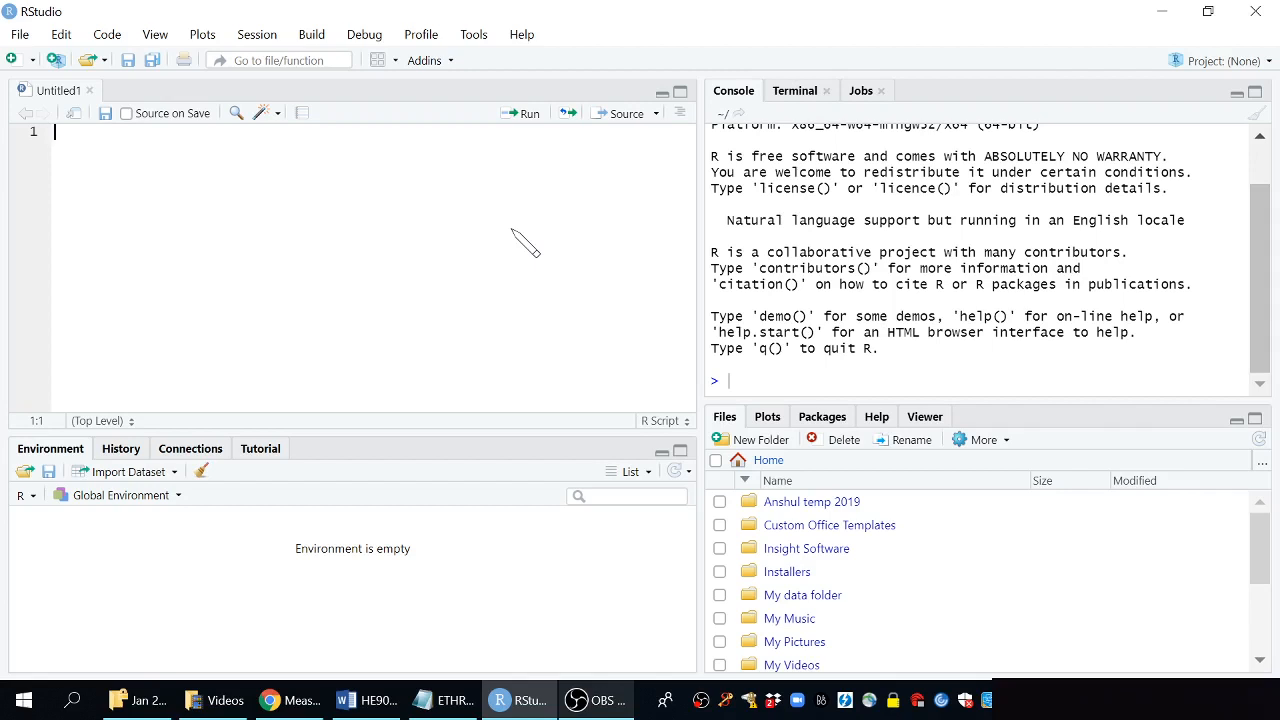
Create a new HTML R Markdown document titled "Visual R Markdown test" with author "Test"
click(20, 36)
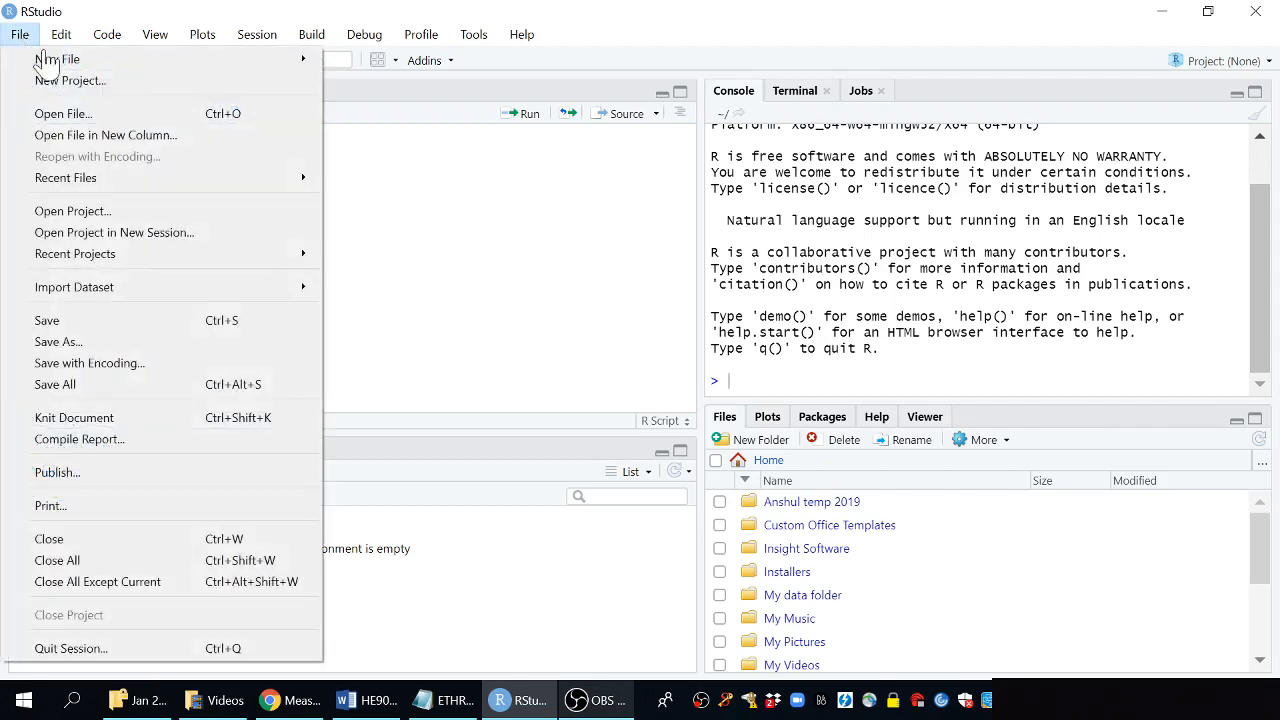
mouse_move(186, 62)
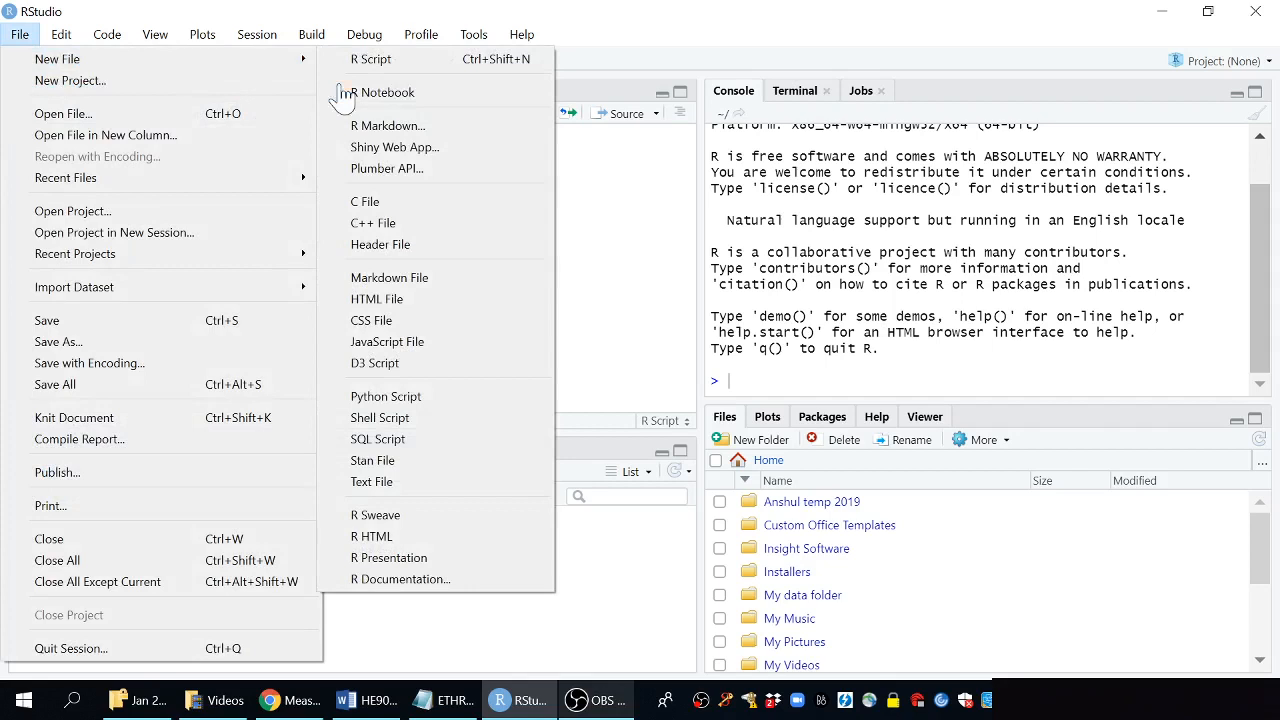
click(399, 127)
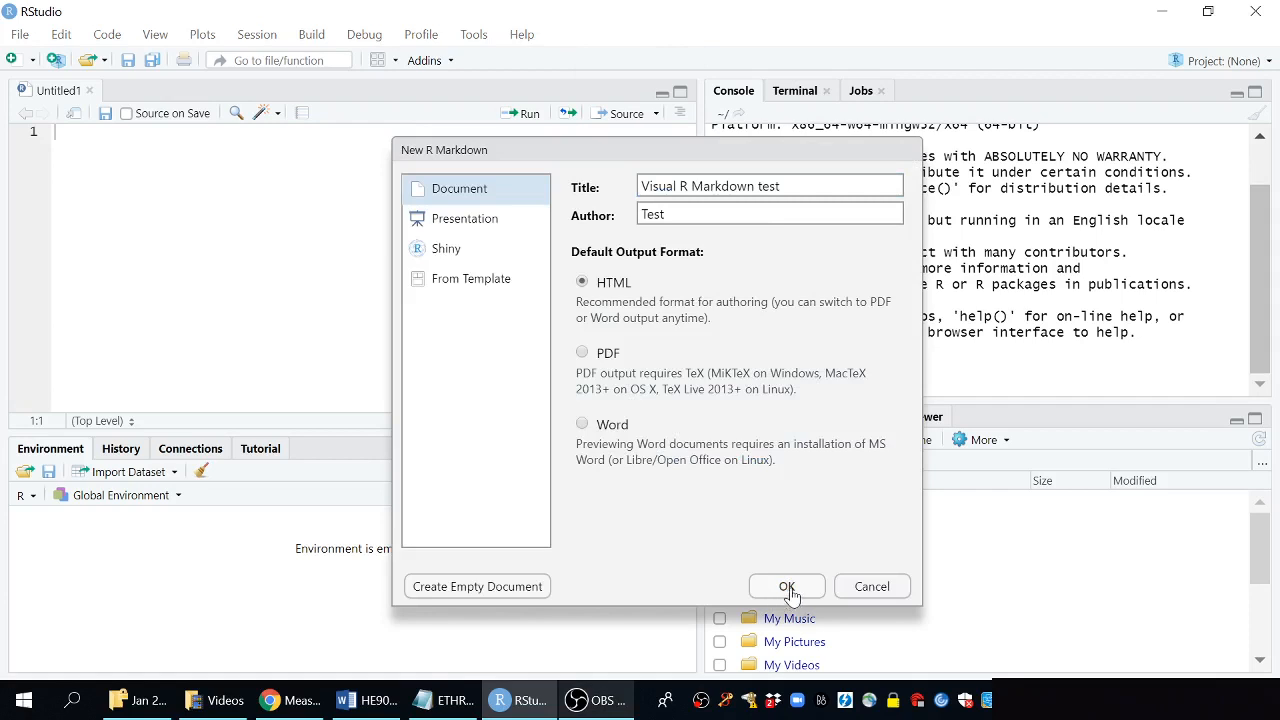
click(788, 589)
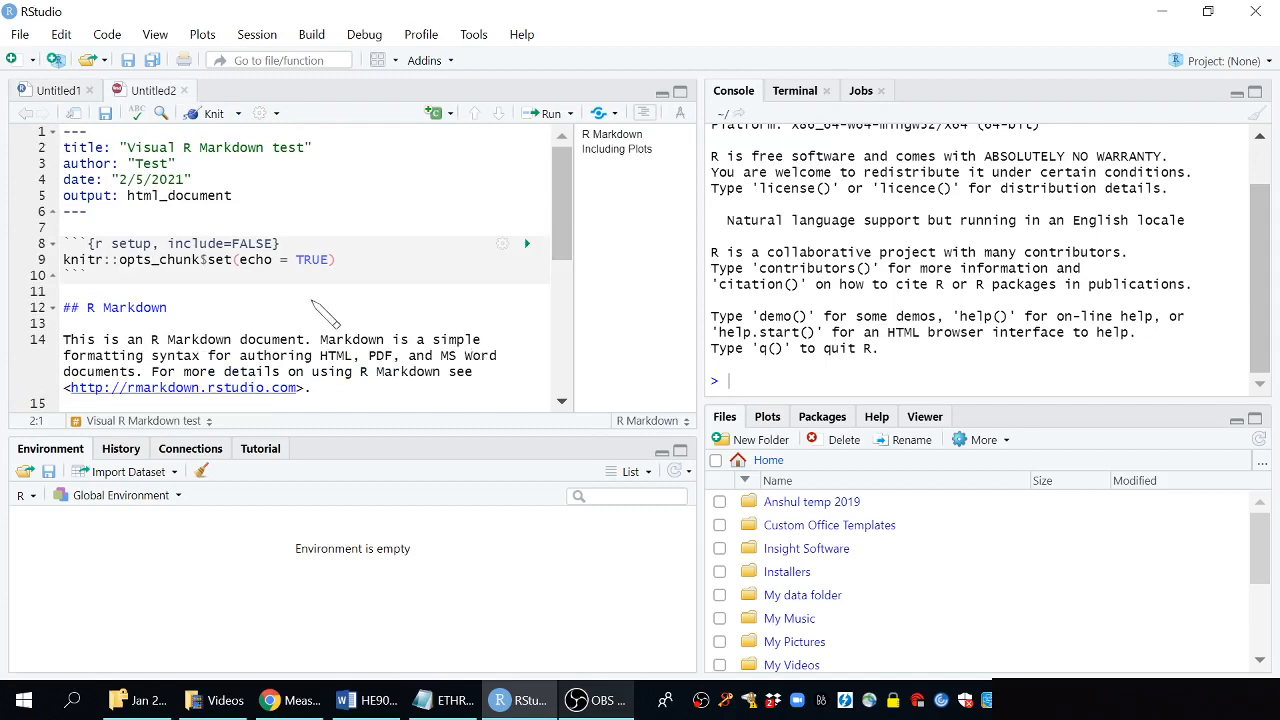
Hide the document outline beside the editor
click(268, 293)
key(Down)
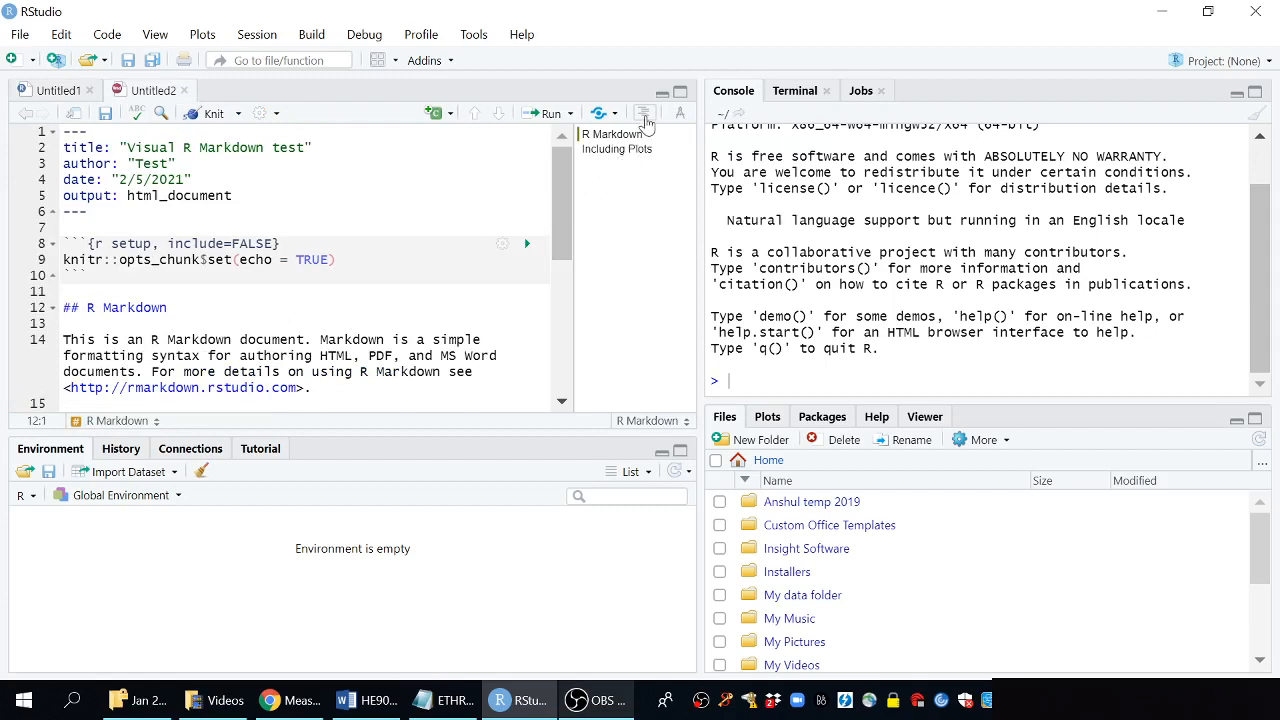
click(644, 116)
click(645, 118)
click(645, 118)
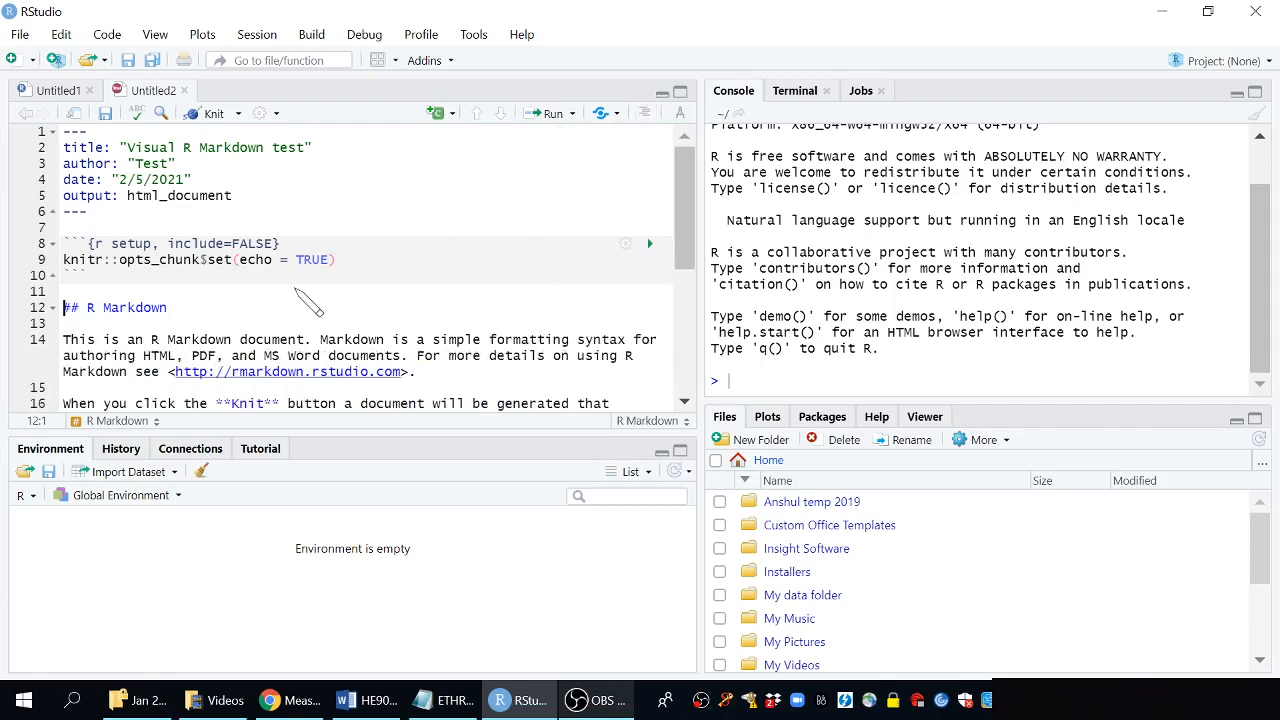
Delete the template text below the setup chunk and save the file as Visual RMarkdown test.Rmd
scroll(310, 302, down, 2)
key(ctrl+a)
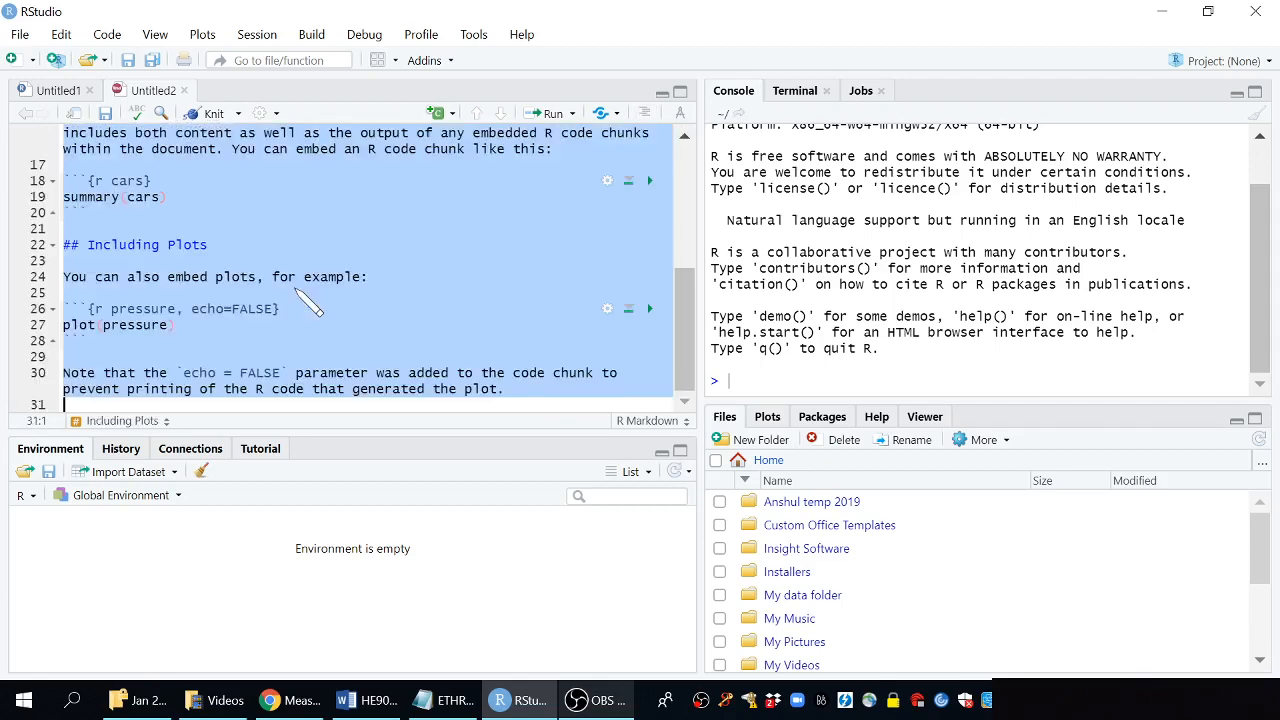
key(BackSpace)
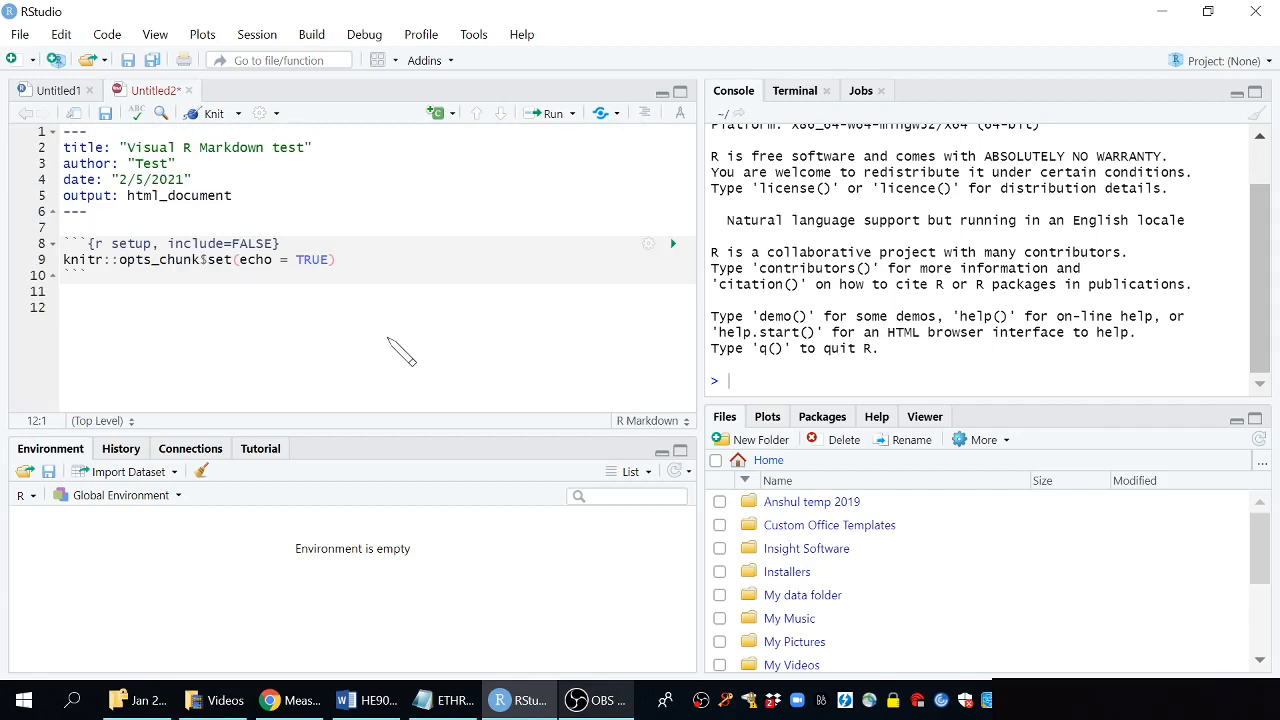
click(105, 115)
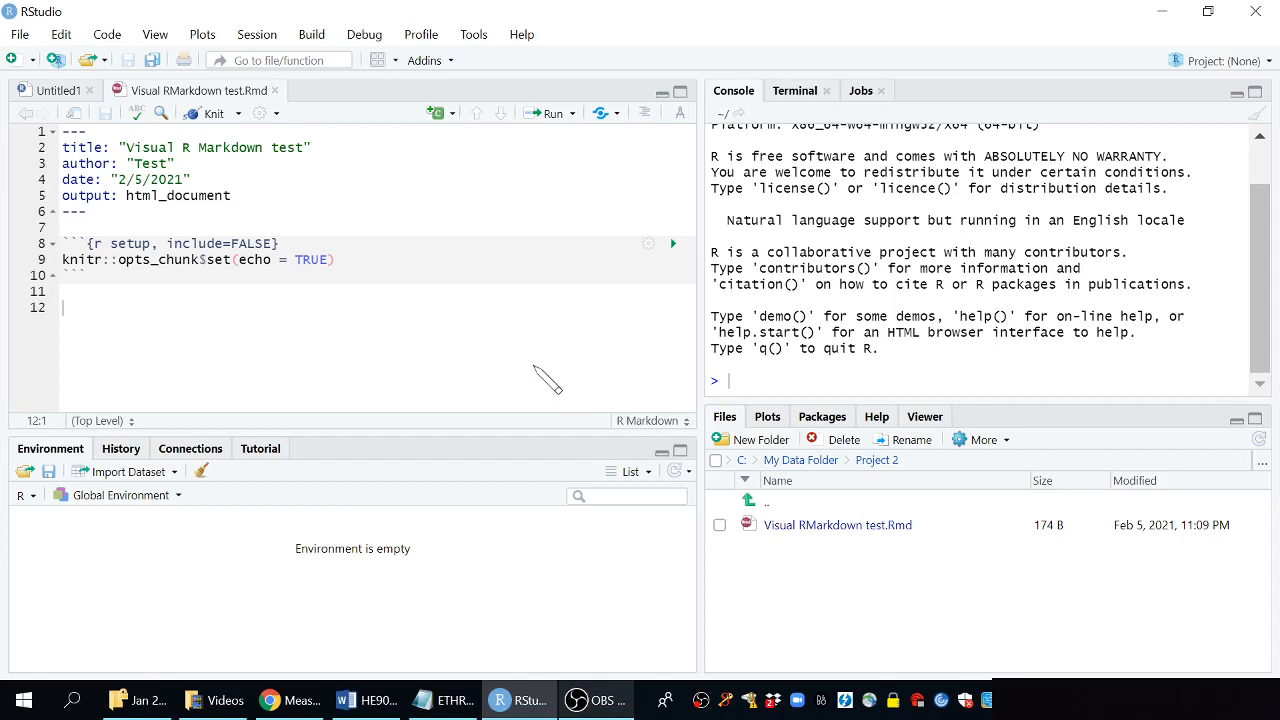
Switch to the visual markdown editor and add a Heading 1 "Introduction" below the setup chunk
click(679, 118)
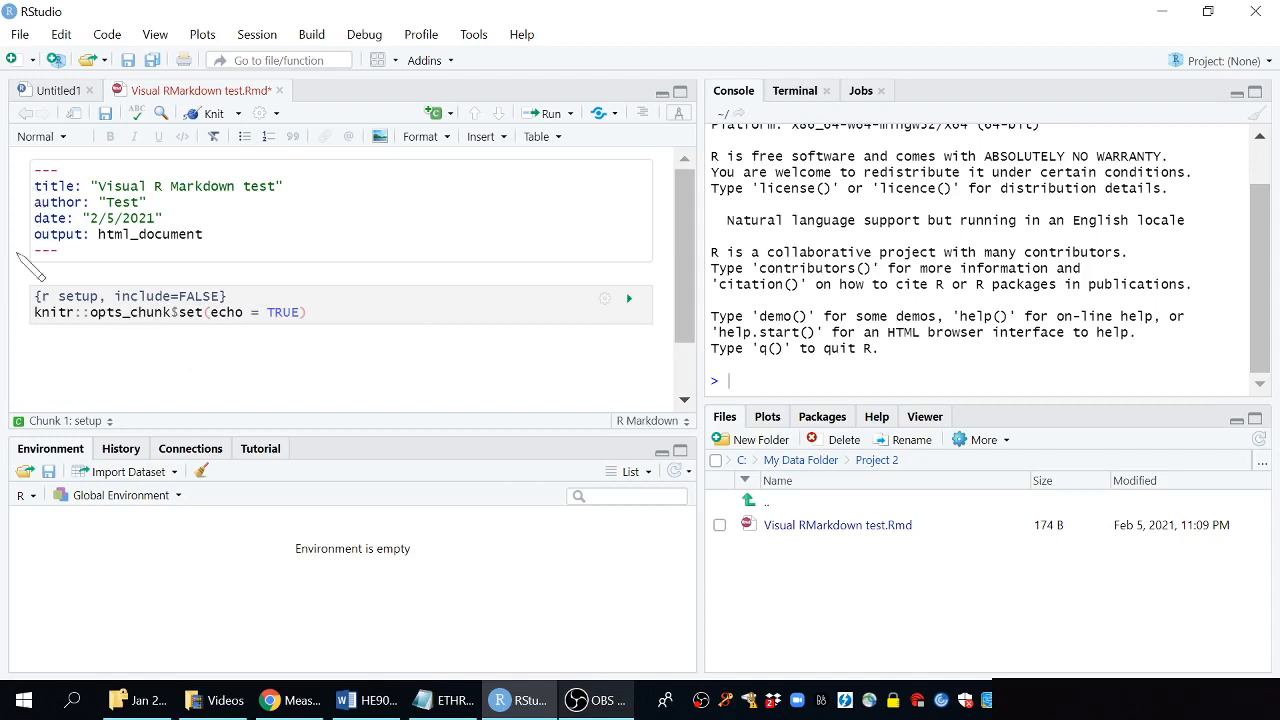
click(140, 360)
click(58, 137)
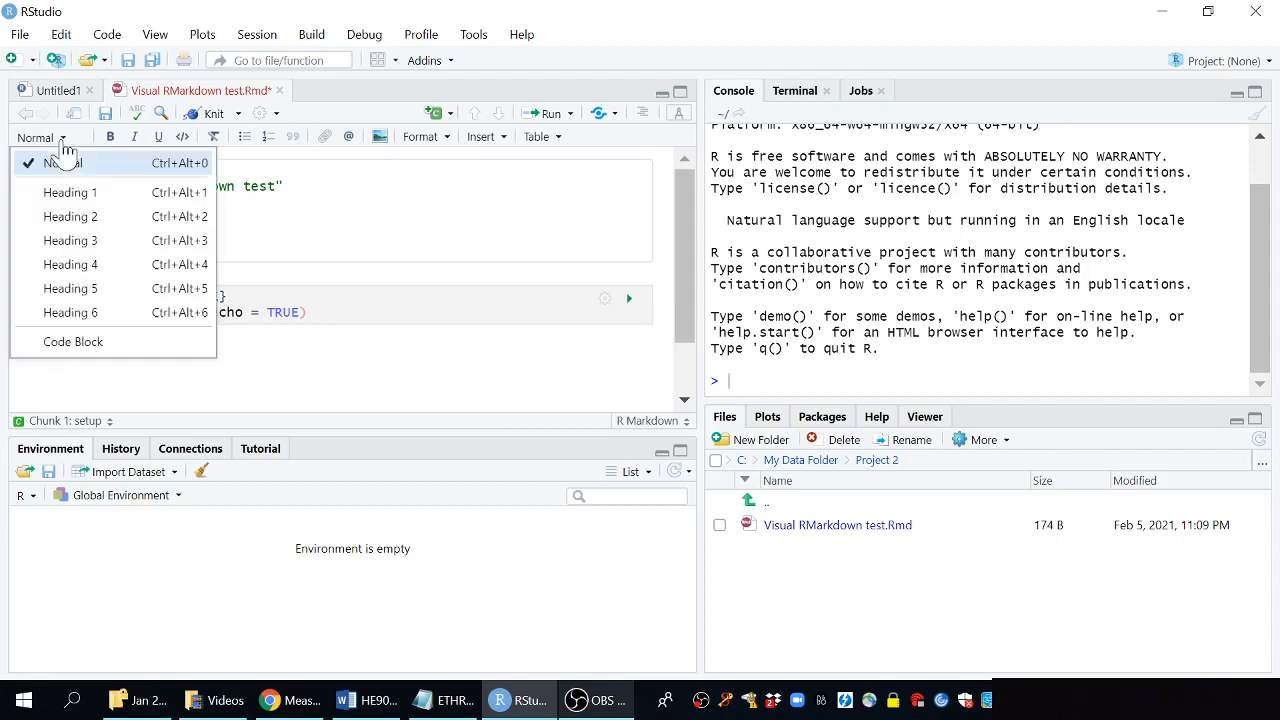
click(103, 193)
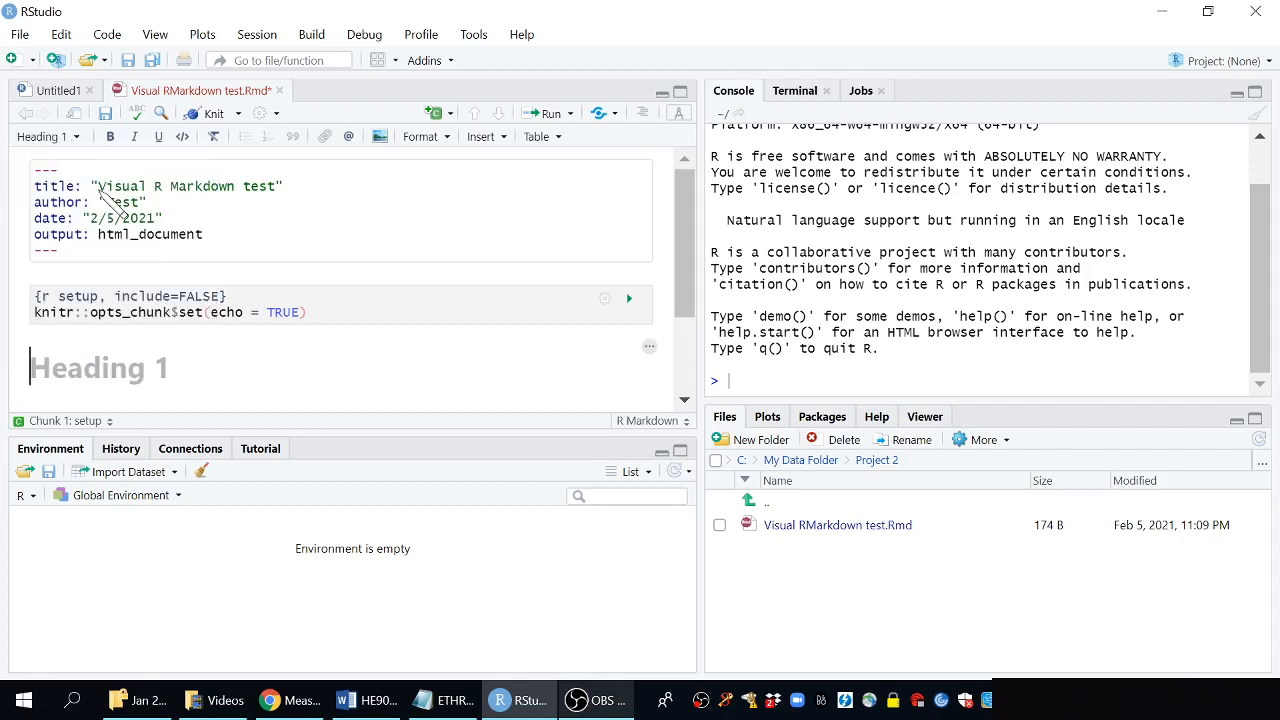
text(In)
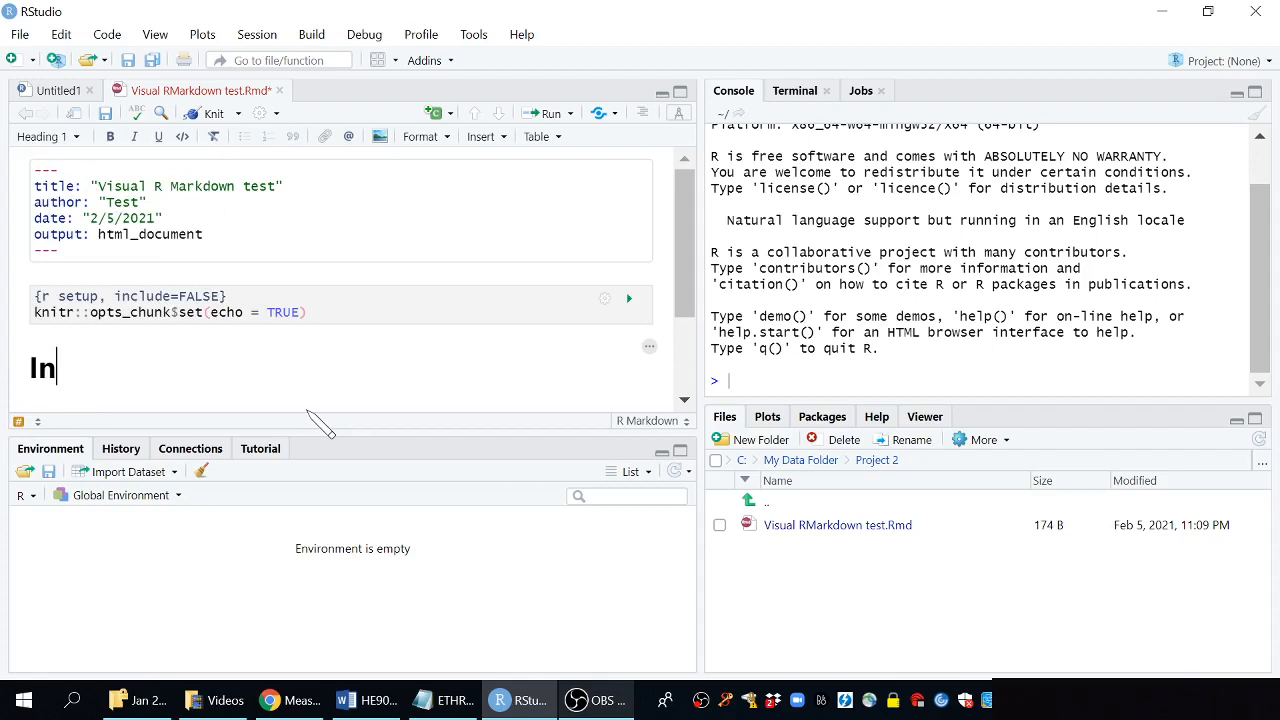
text(troduc)
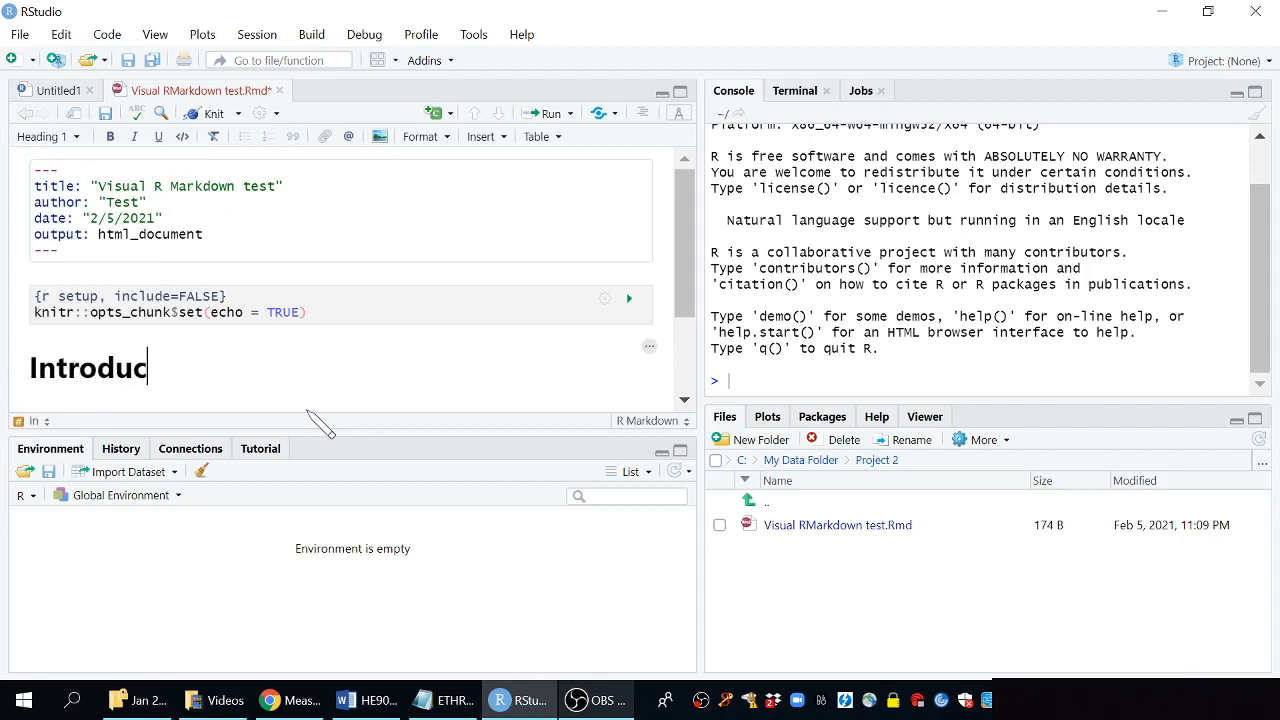
text(tion)
key(Return)
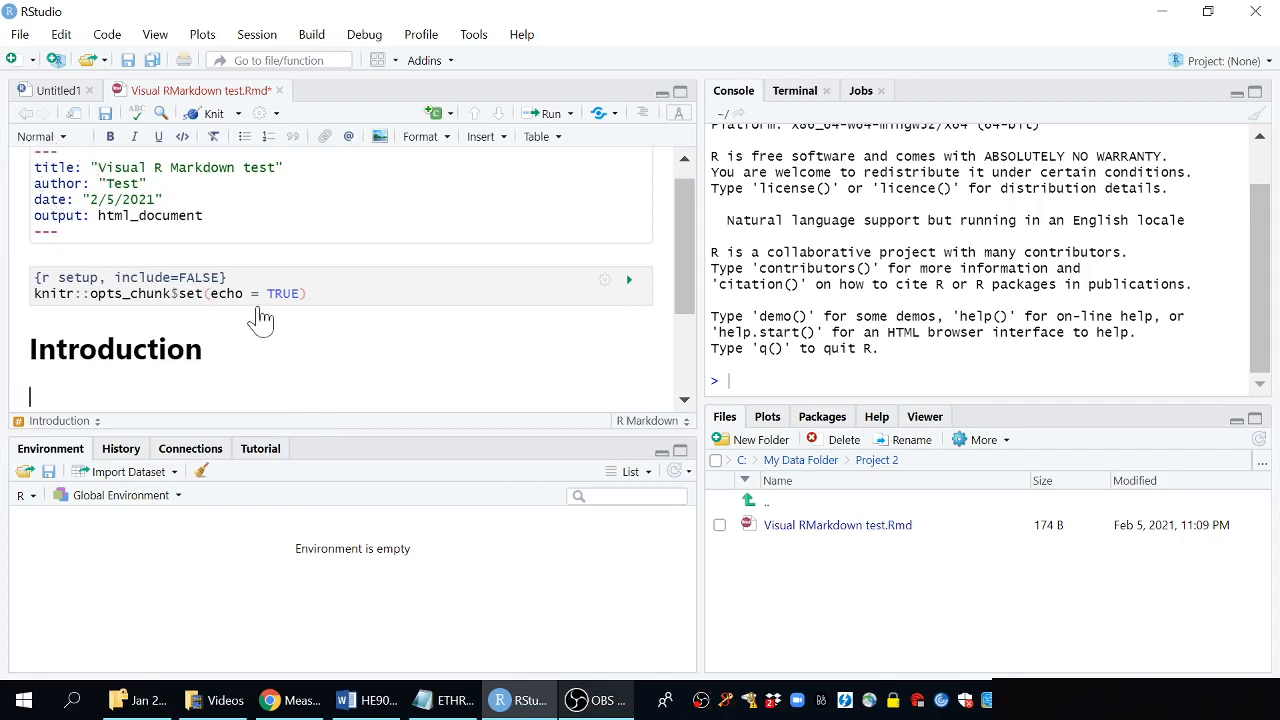
Write the paragraph "This is a study about nothing. It is just a demonstration." and save the document
scroll(259, 310, down, 3)
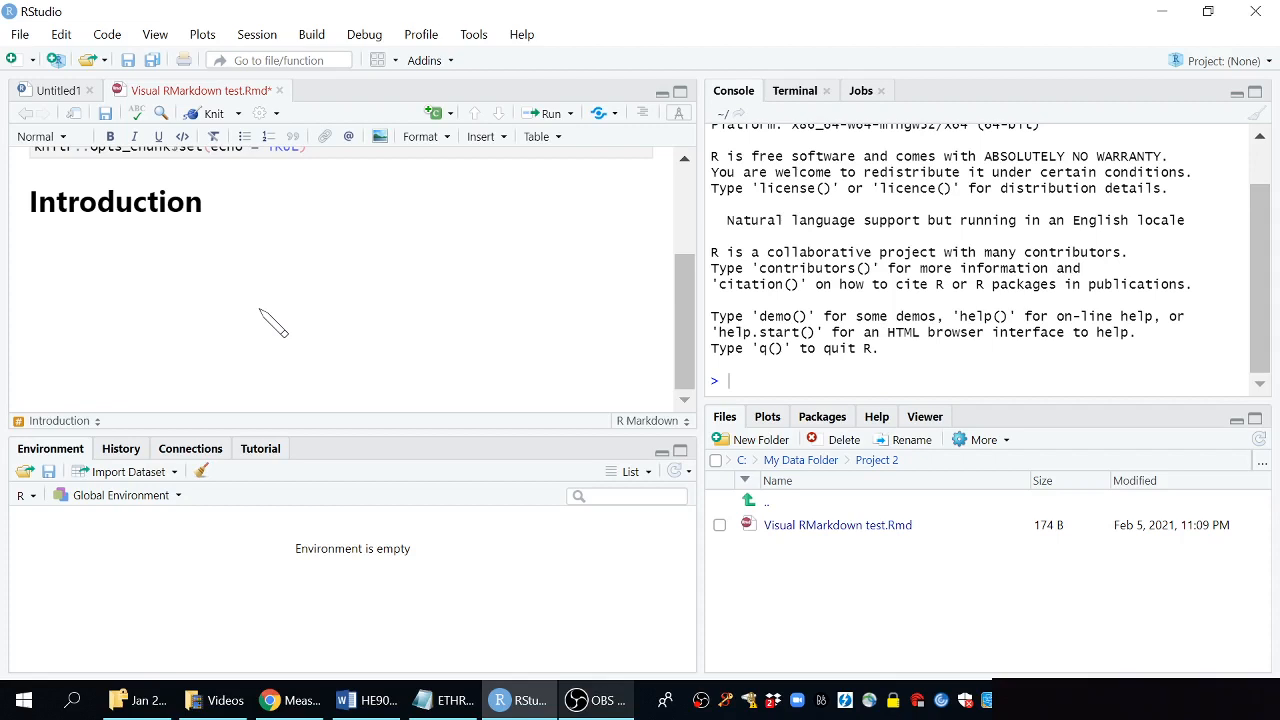
text(This is a study about nothing. It is just a demonstration.)
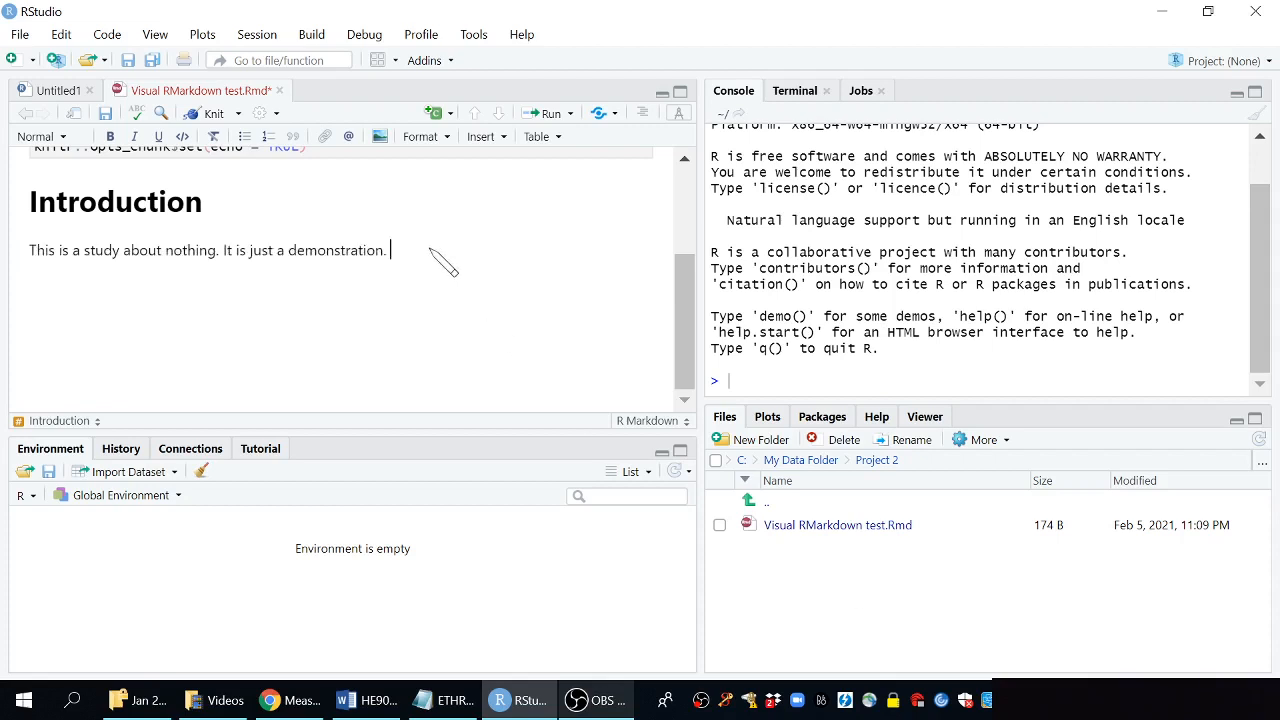
click(105, 113)
key(Return)
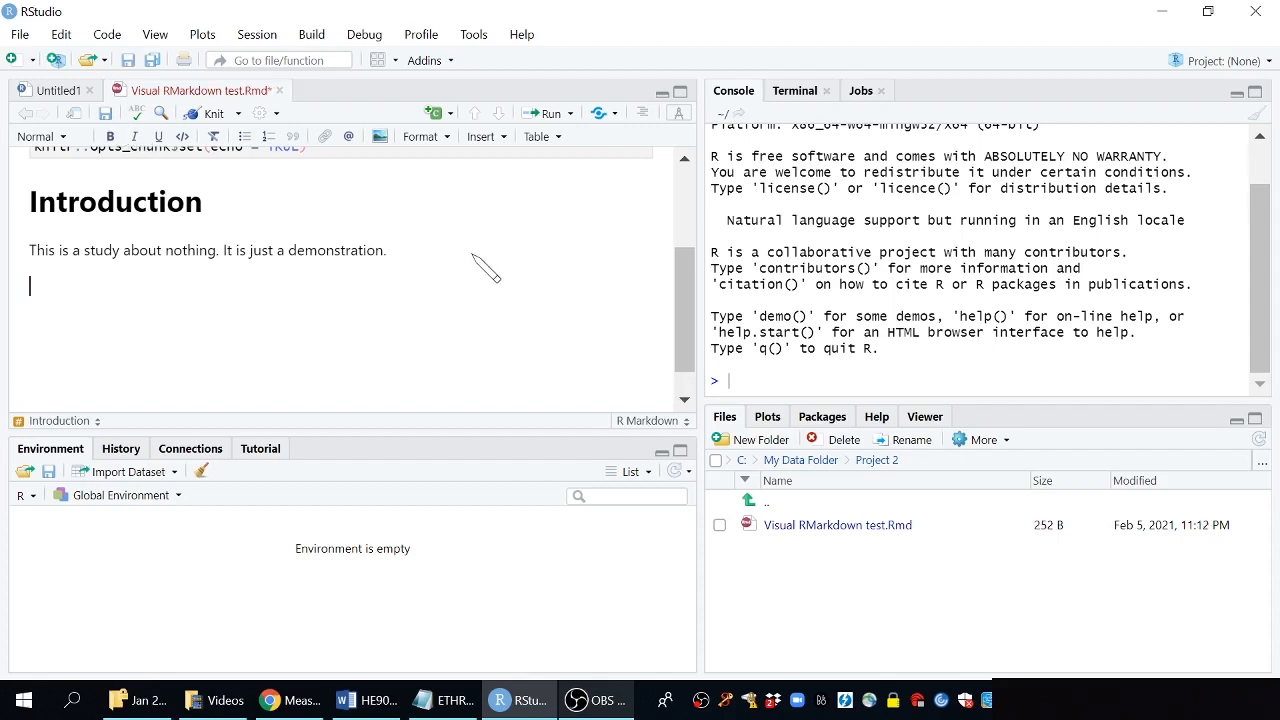
Insert an R code chunk containing d <- mtcars and plot(d$mpg, d$hp), then run it
click(482, 137)
mouse_move(500, 194)
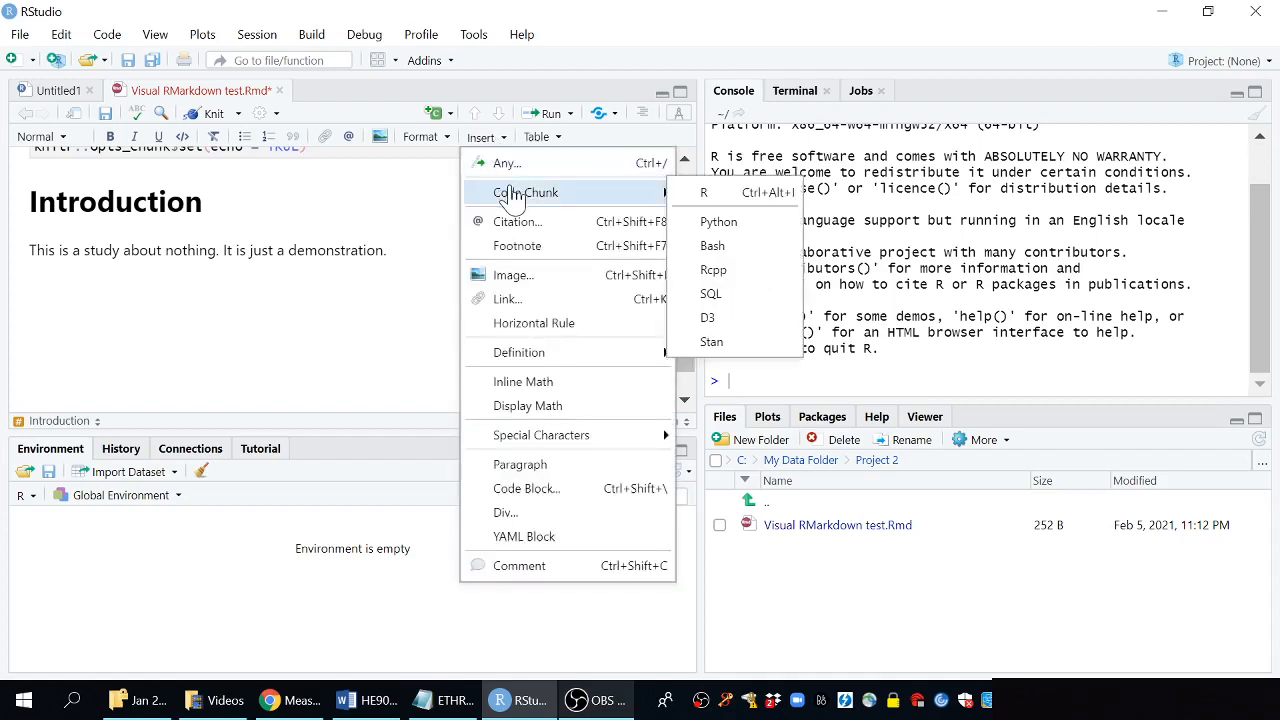
click(731, 197)
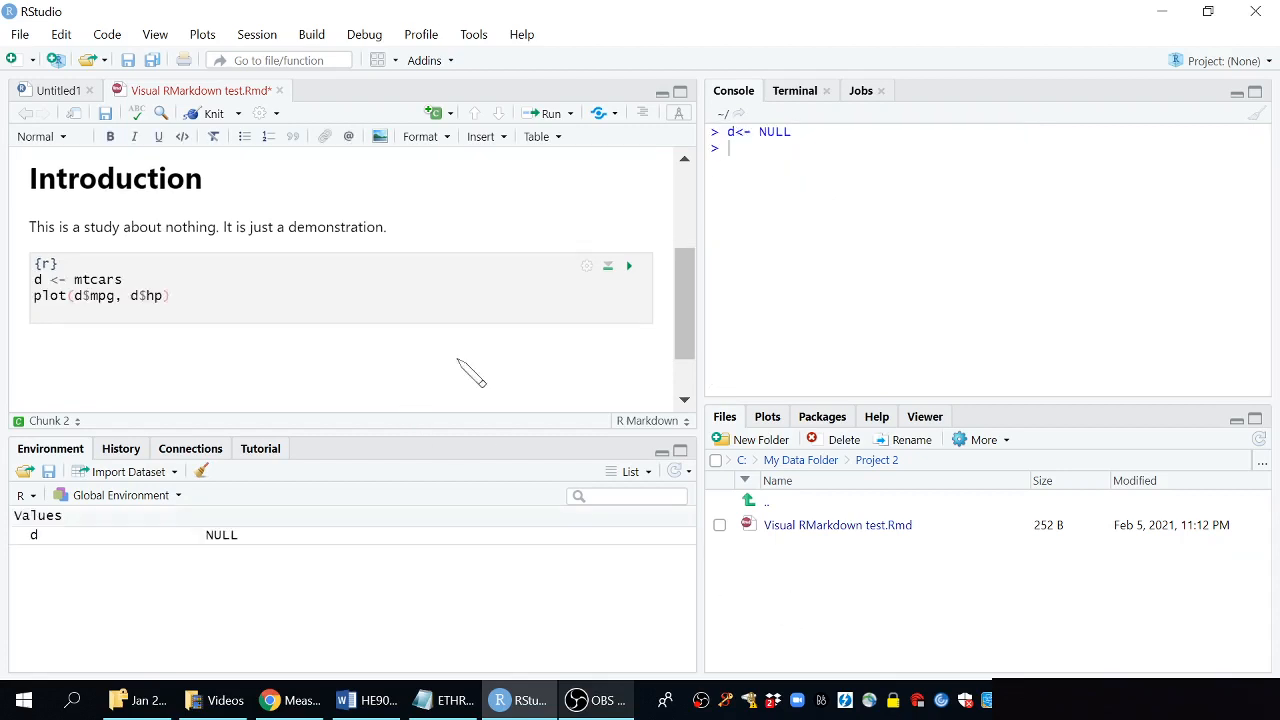
click(631, 268)
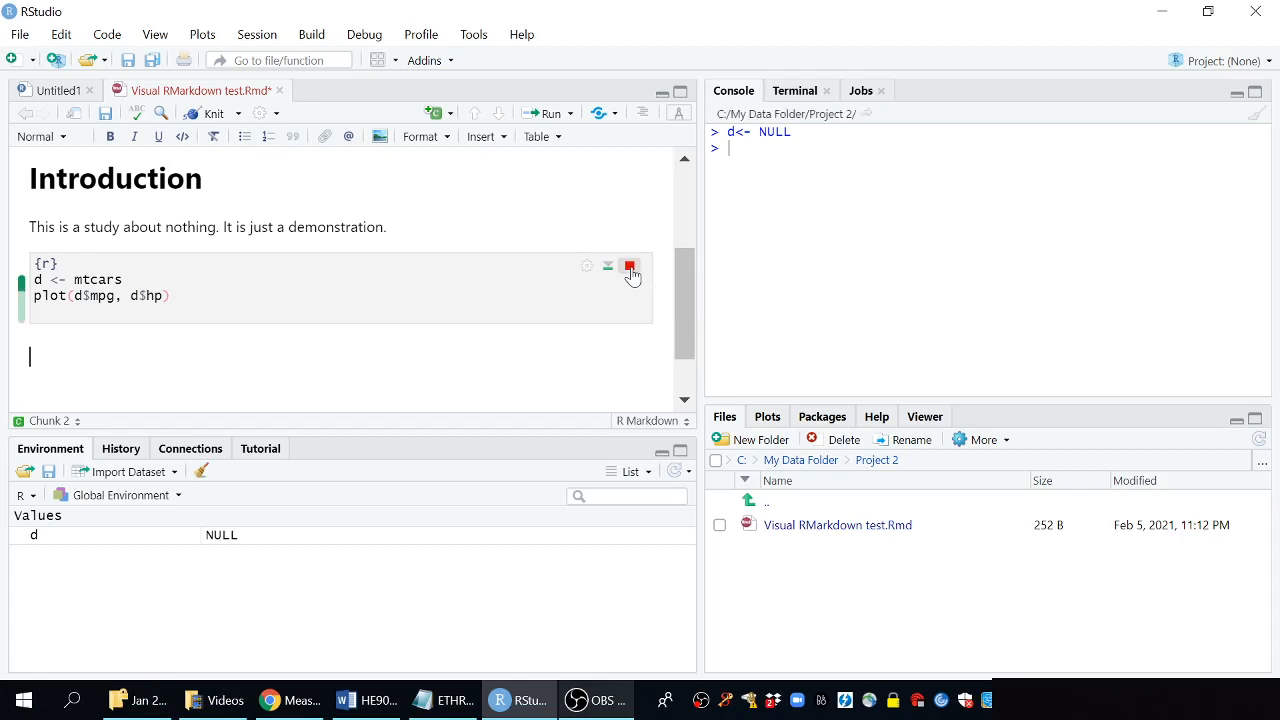
Enlarge the editor pane and collapse the chunk's plot output
click(661, 451)
scroll(593, 457, up, 1)
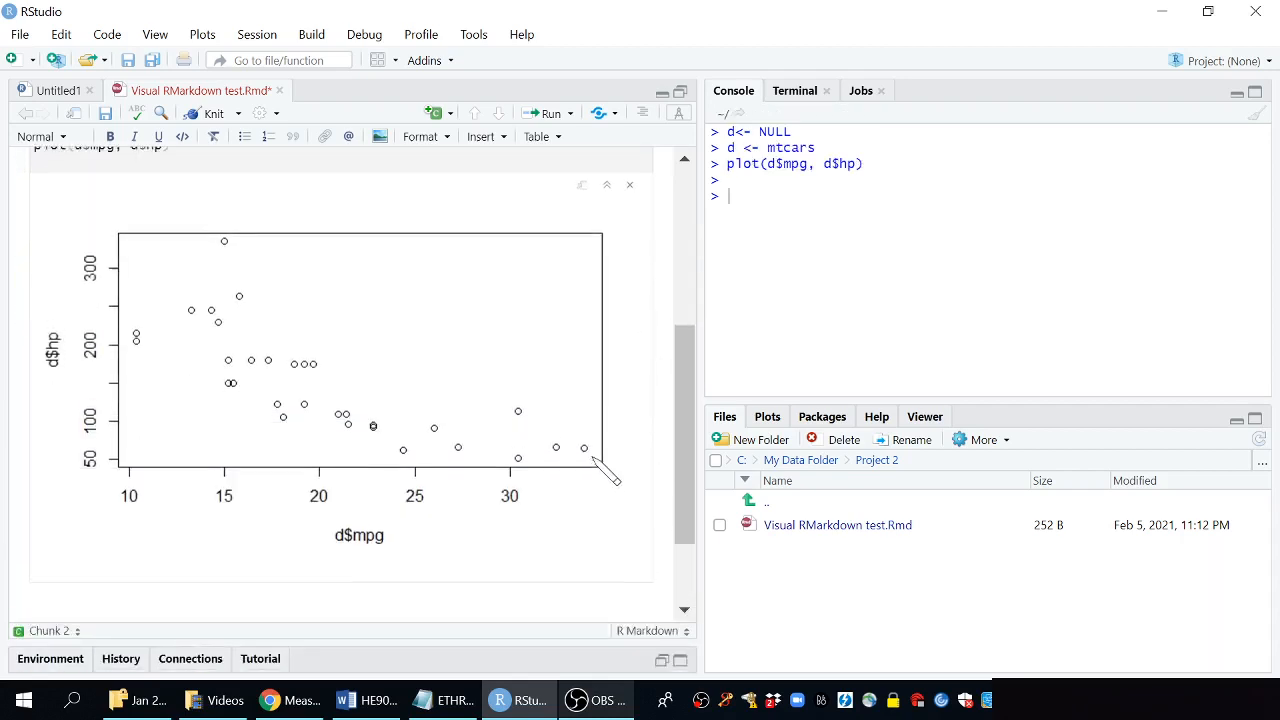
scroll(605, 470, up, 2)
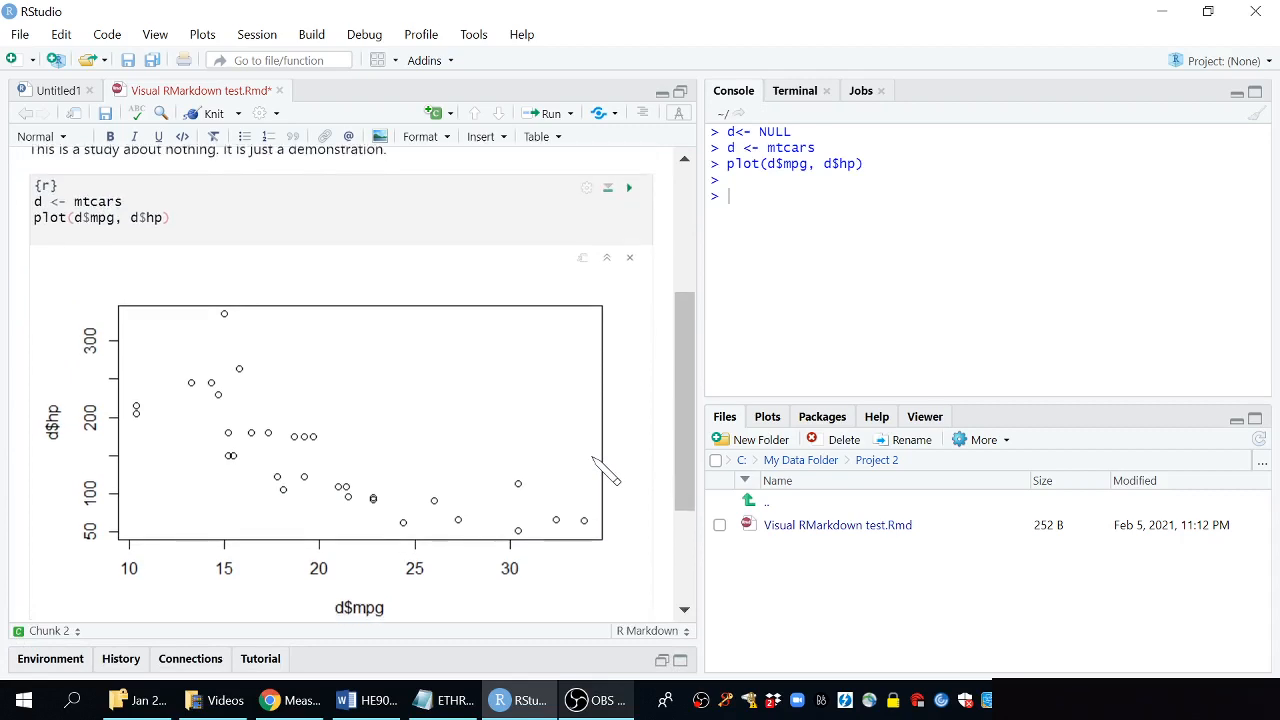
scroll(607, 471, down, 2)
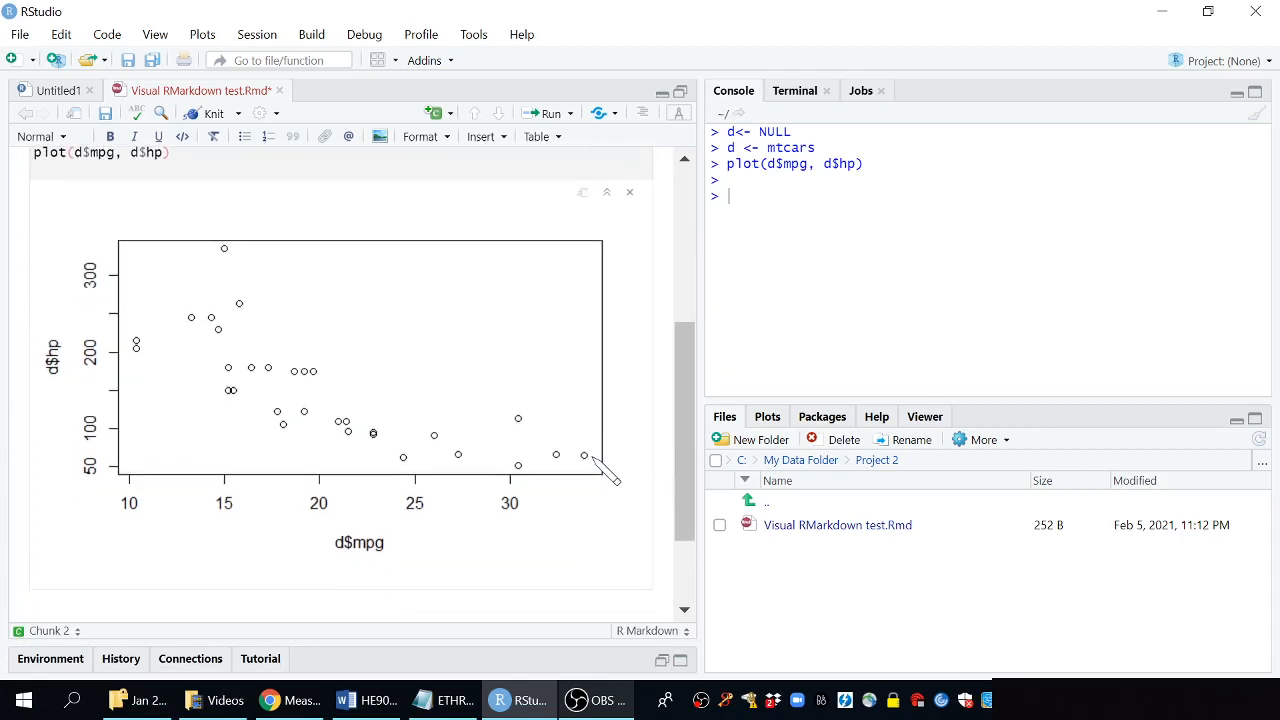
click(629, 192)
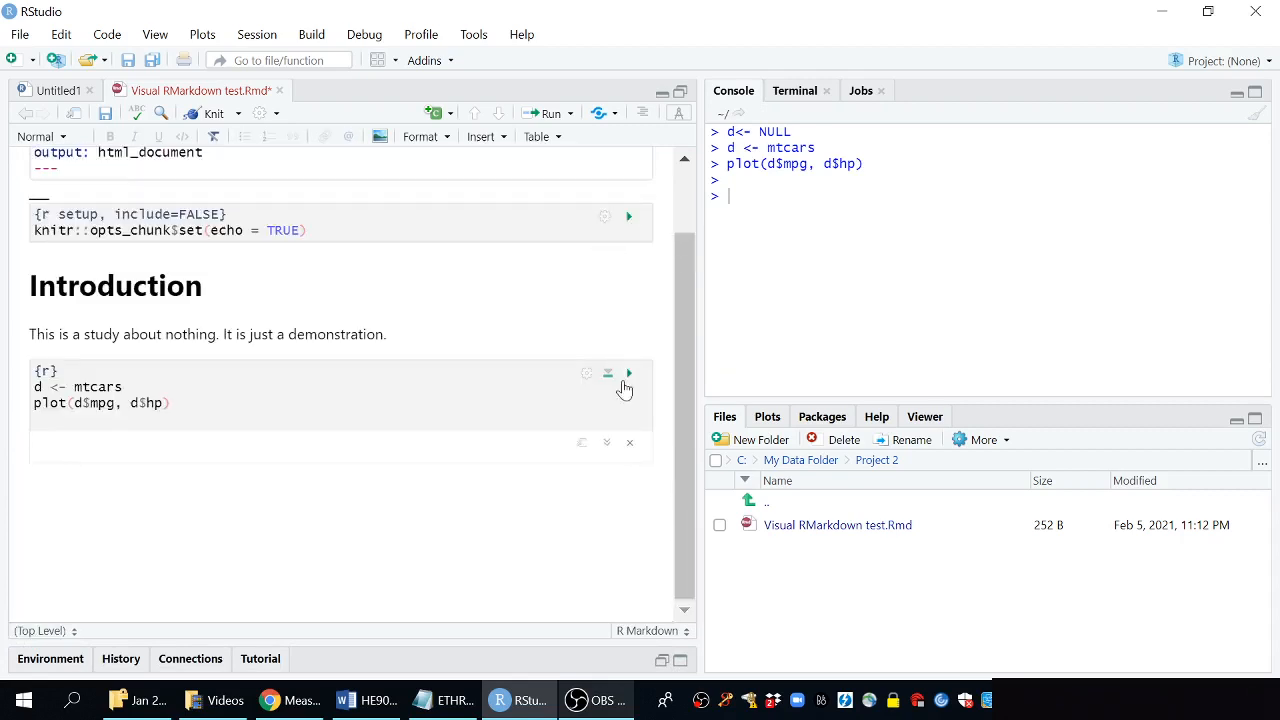
Clear the chunk's output and add a Heading 1 titled "Methods" below the code chunk
click(630, 445)
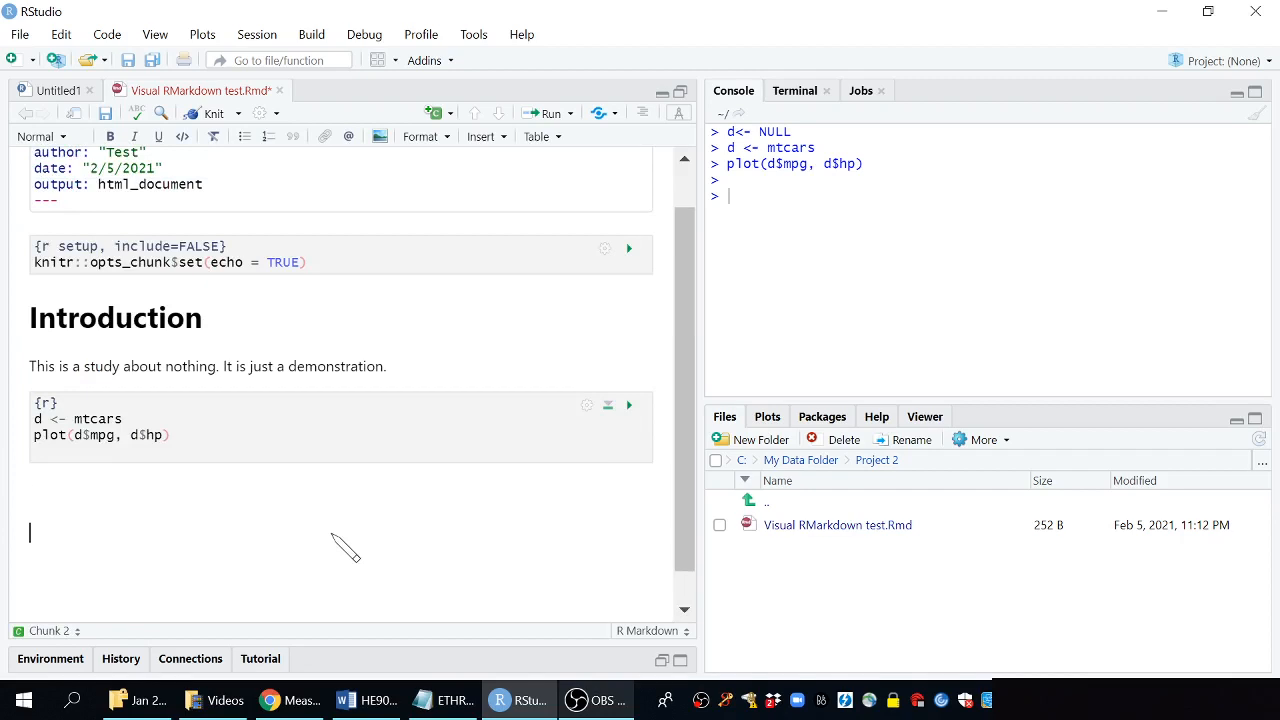
click(40, 137)
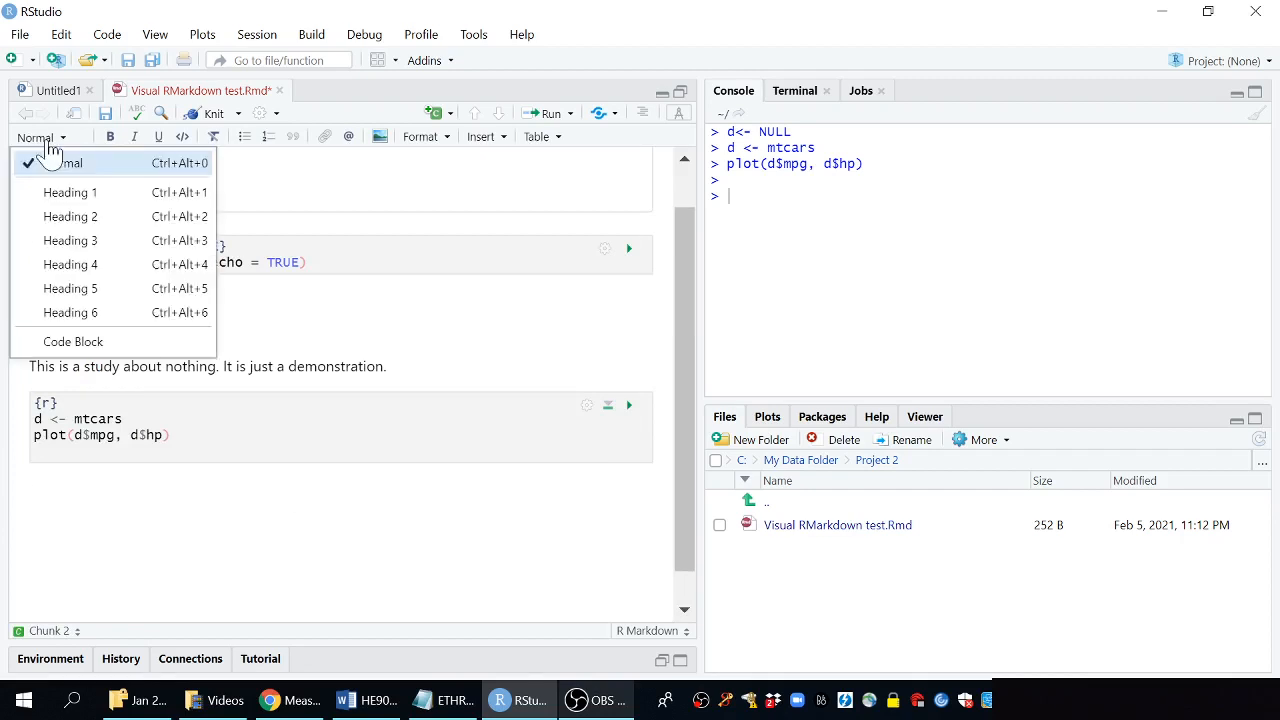
click(72, 195)
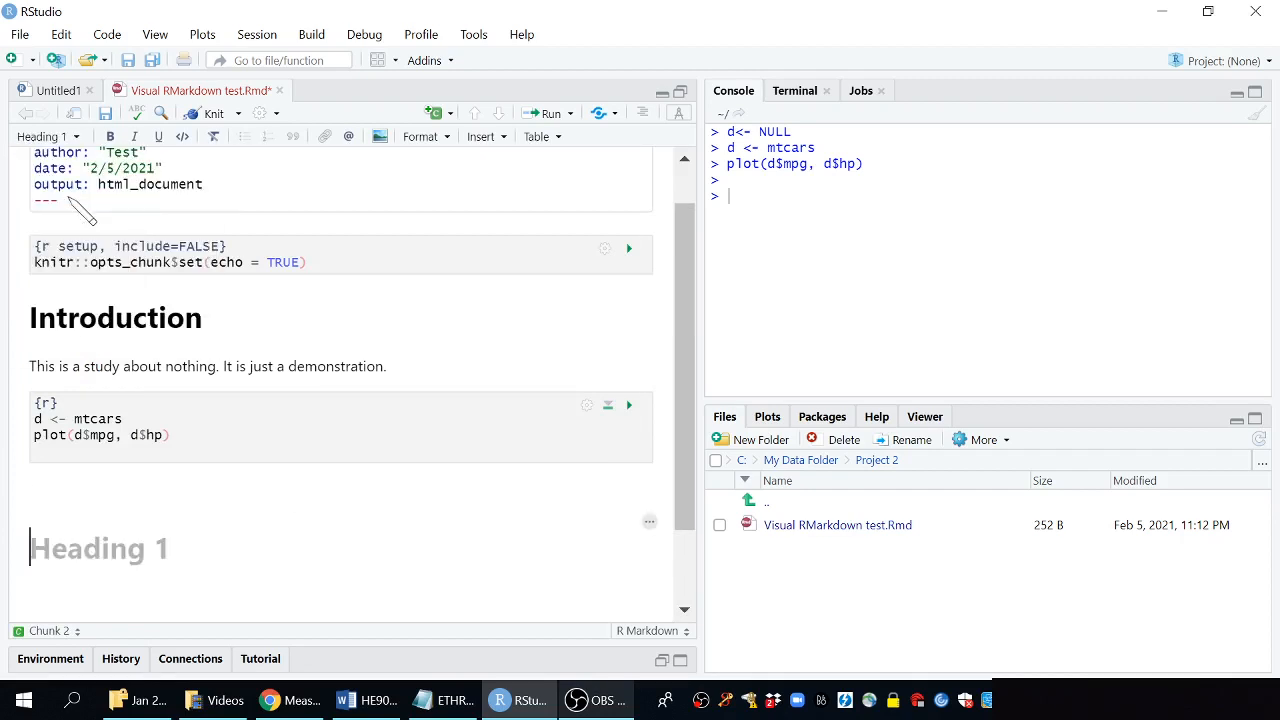
text(Me)
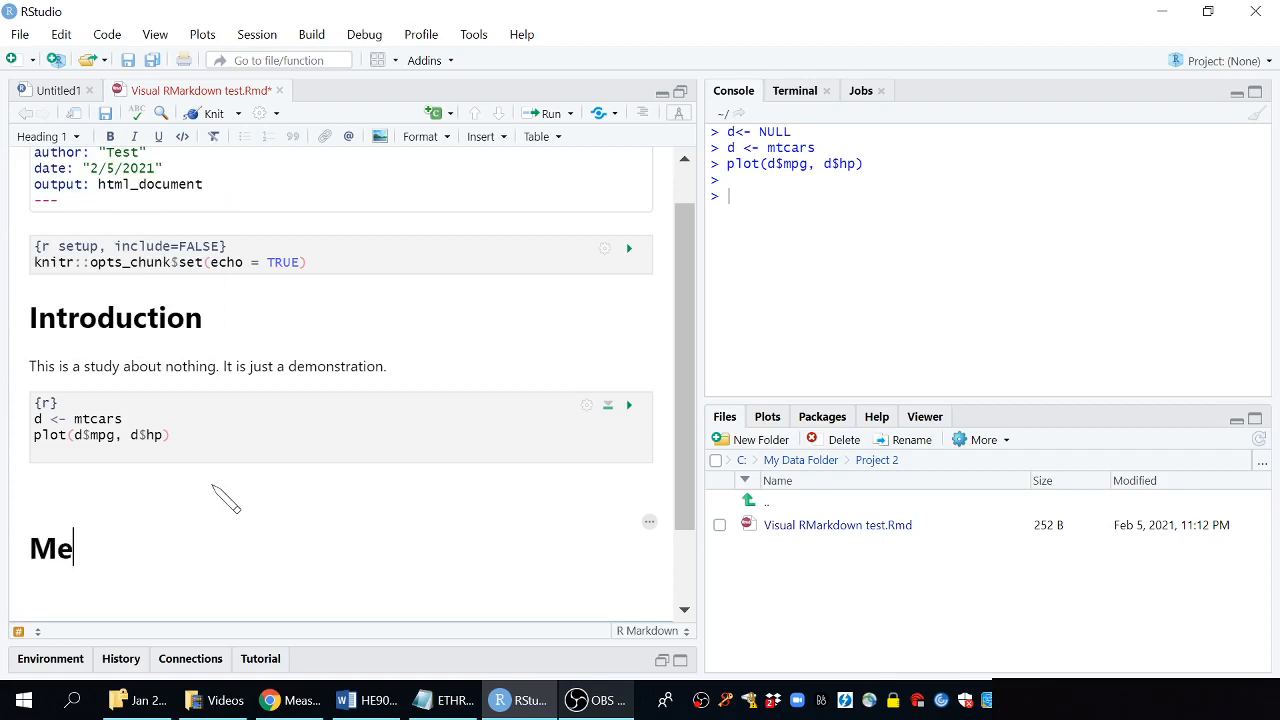
text(thods)
key(Return)
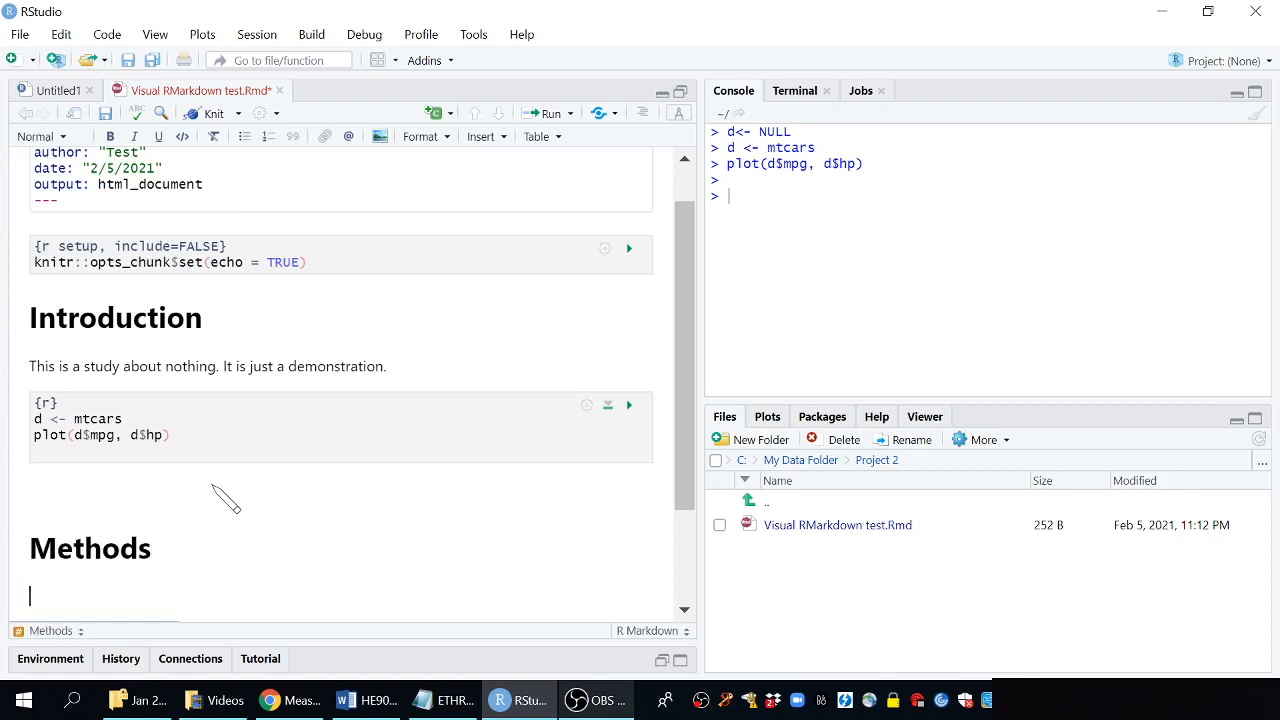
Write the paragraph "These are my methods..." under the Methods heading
text(These are my methods...)
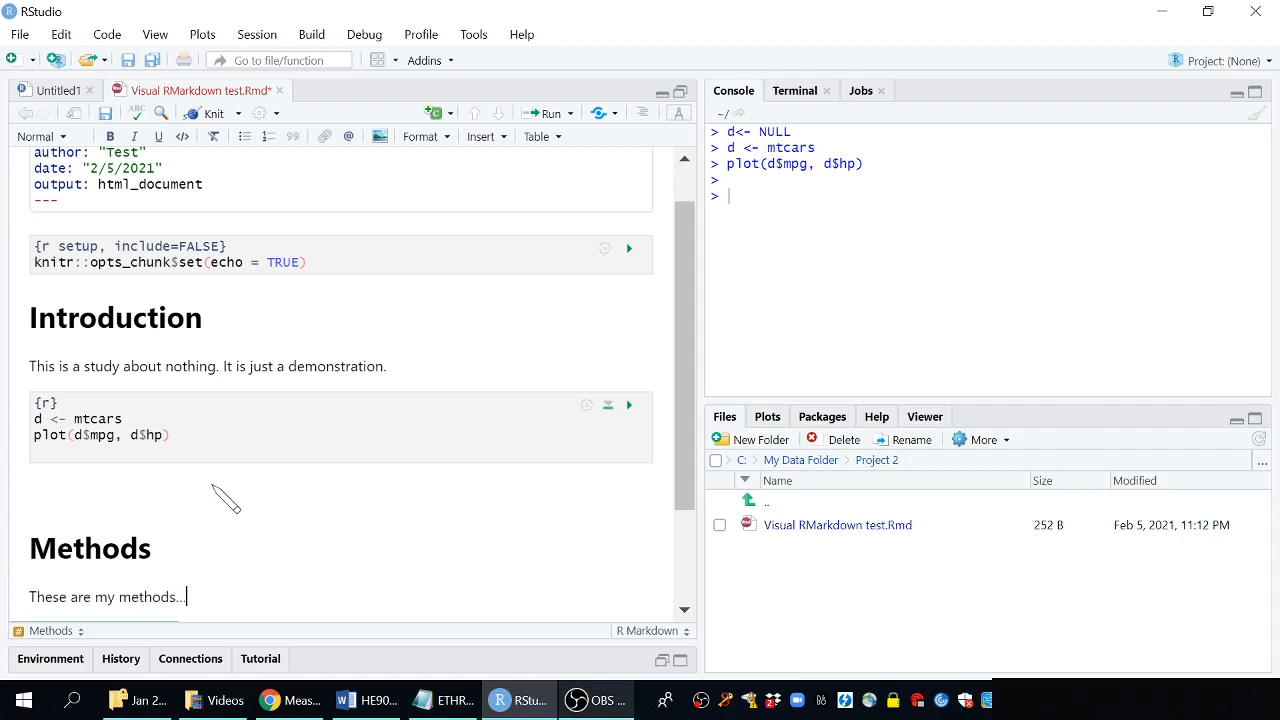
Select the word "methods" and toggle bold, italic and underline on, then back off
scroll(407, 418, down, 2)
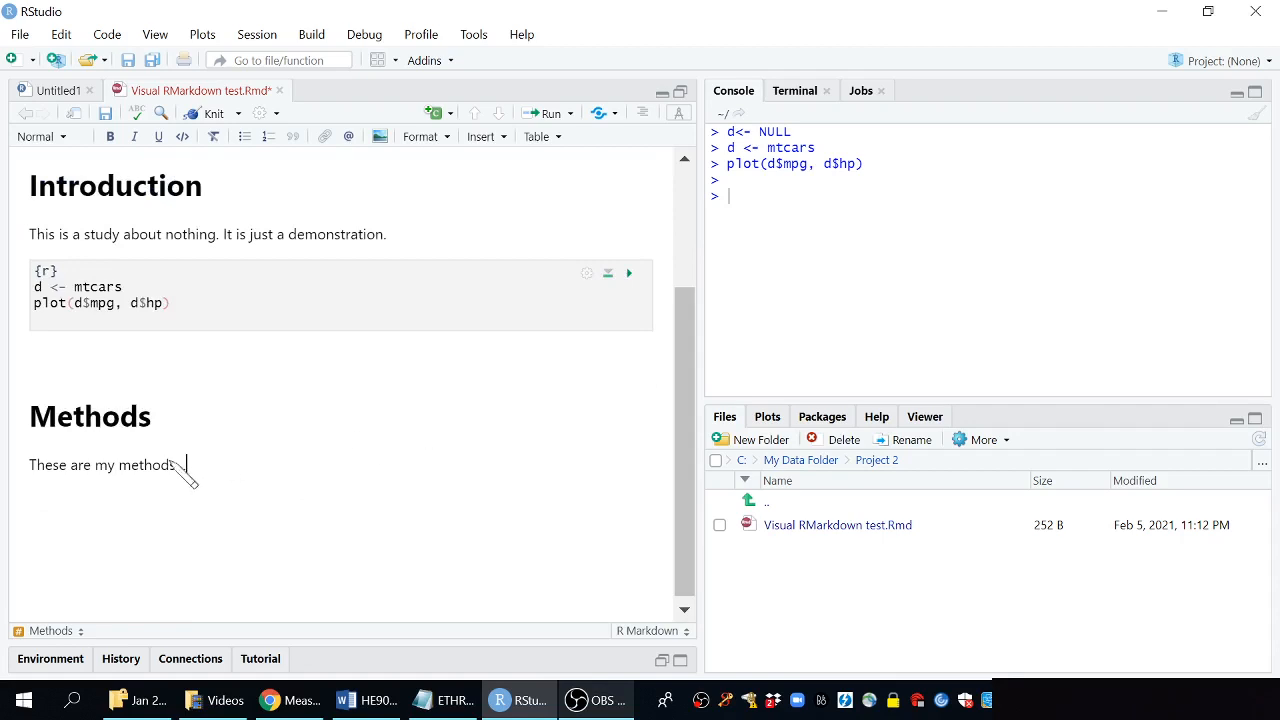
double_click(143, 465)
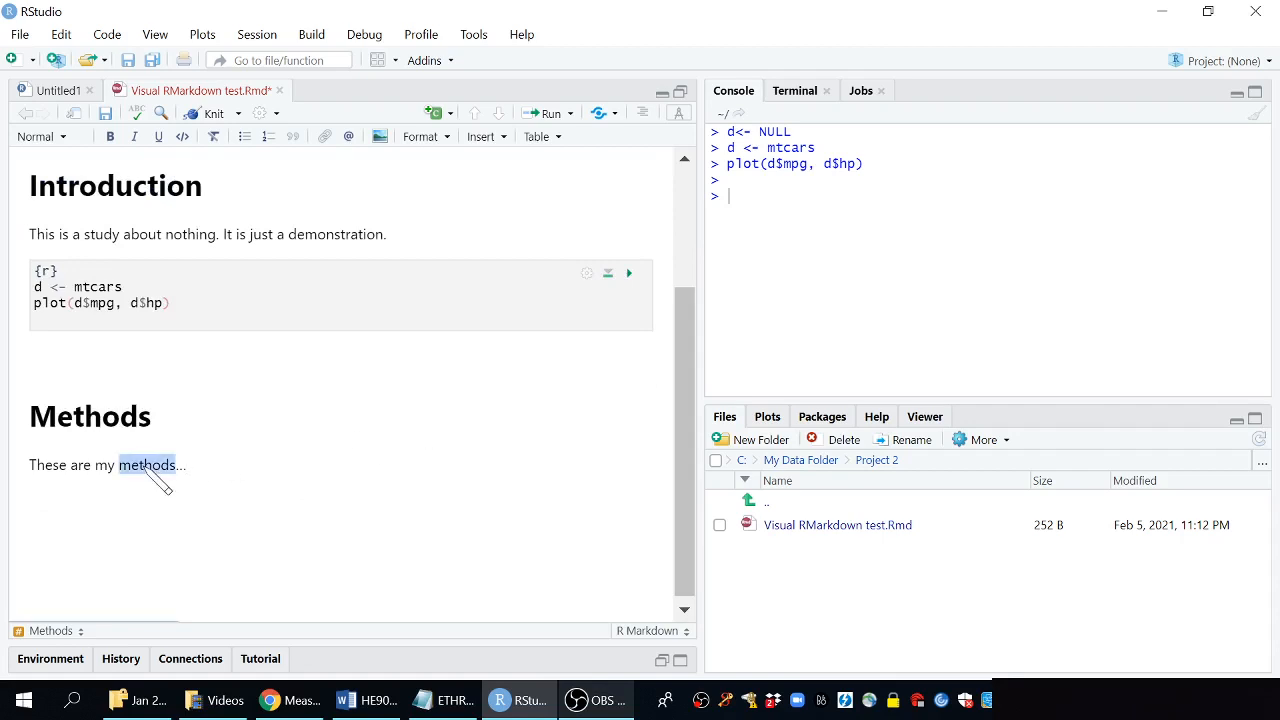
click(111, 141)
click(134, 141)
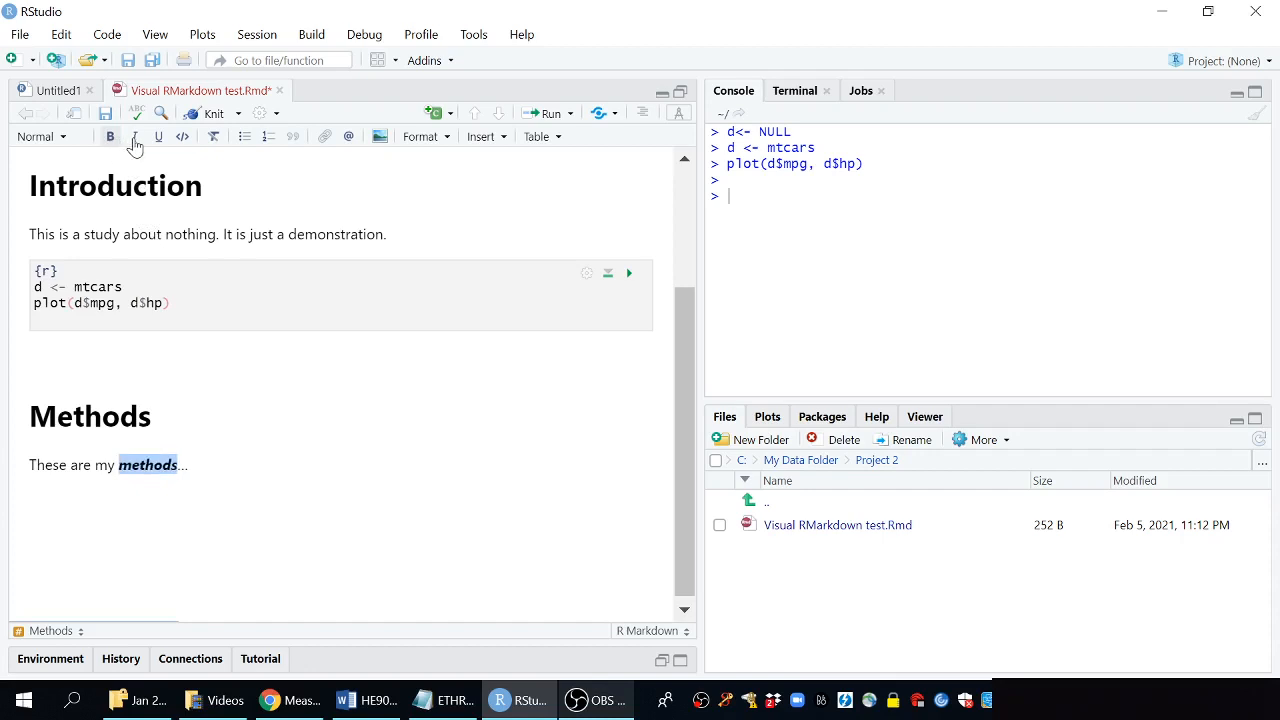
click(158, 140)
click(158, 140)
click(134, 141)
click(110, 137)
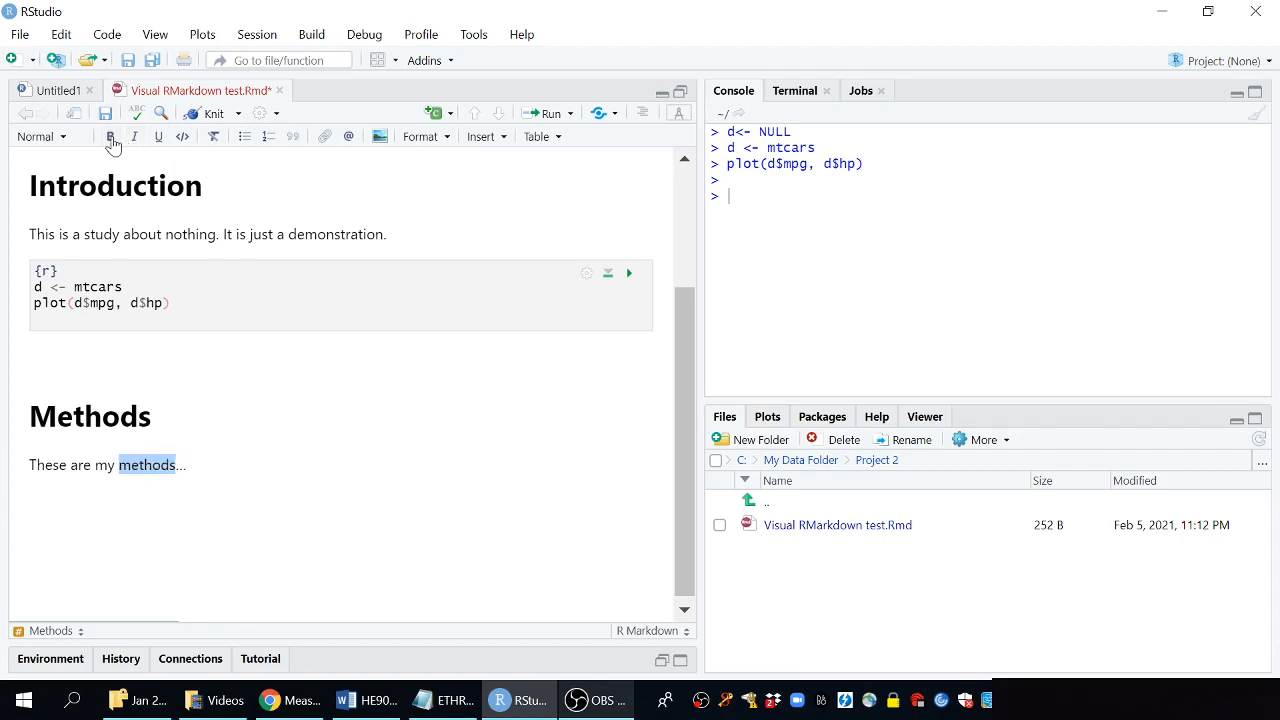
Open the link and image insertion dialogs for the selected word and cancel both
click(326, 141)
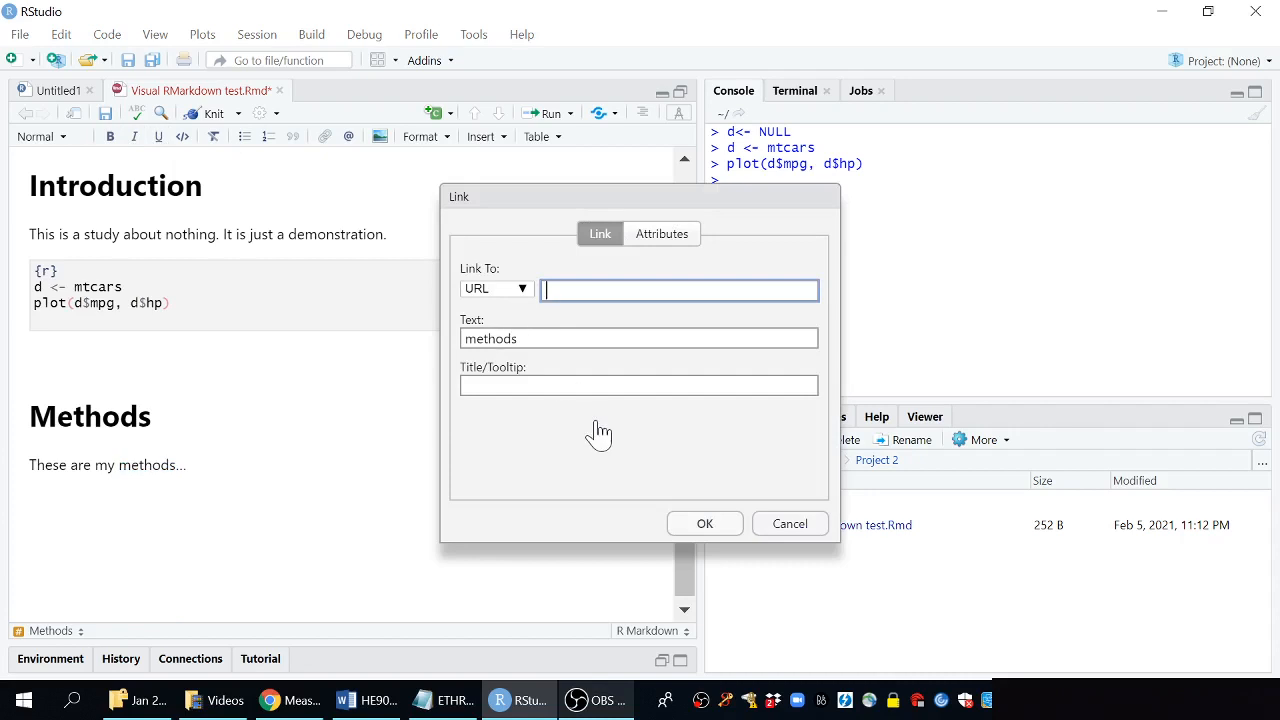
click(790, 525)
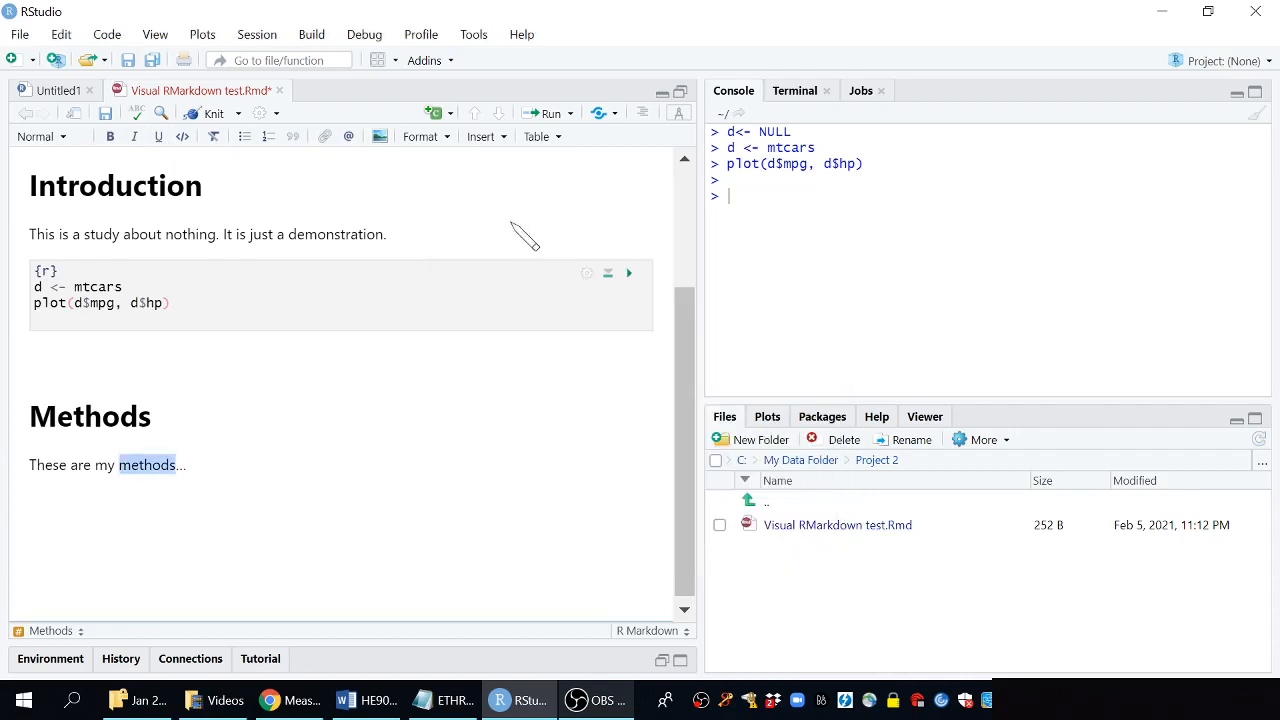
click(380, 143)
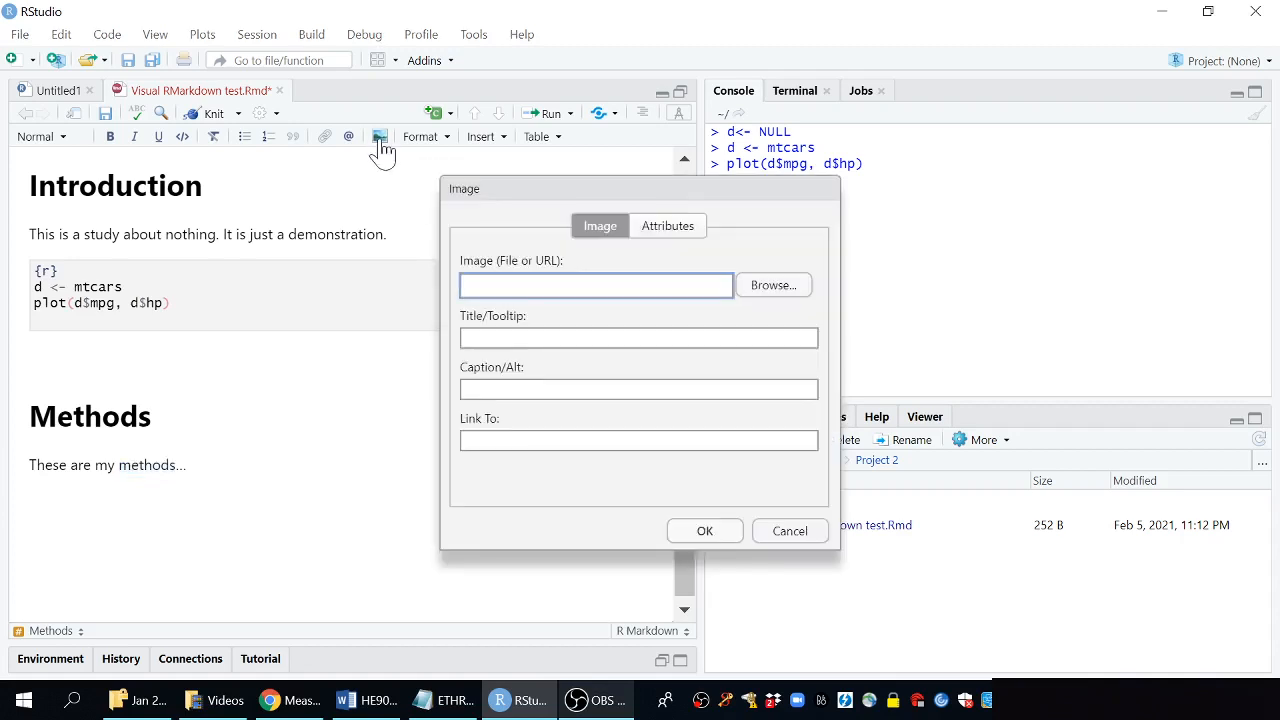
click(790, 533)
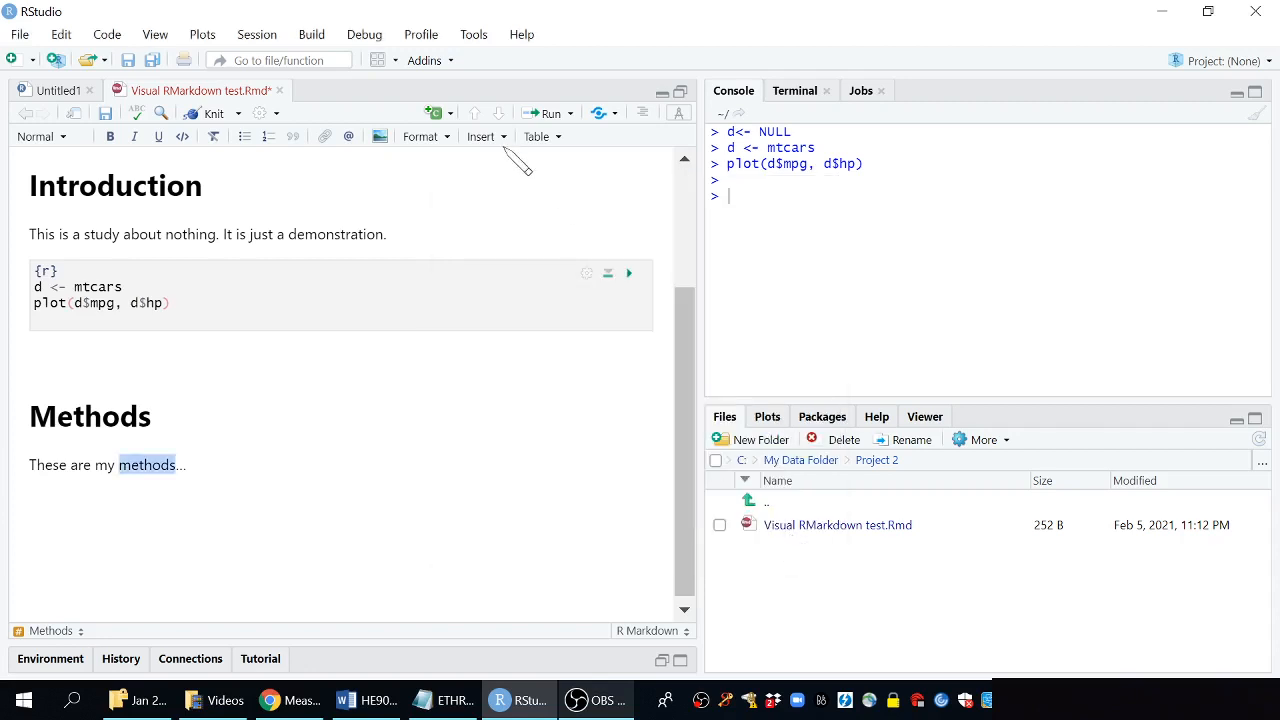
Insert a table with 5 rows, 3 columns and a header below the Methods paragraph
click(537, 140)
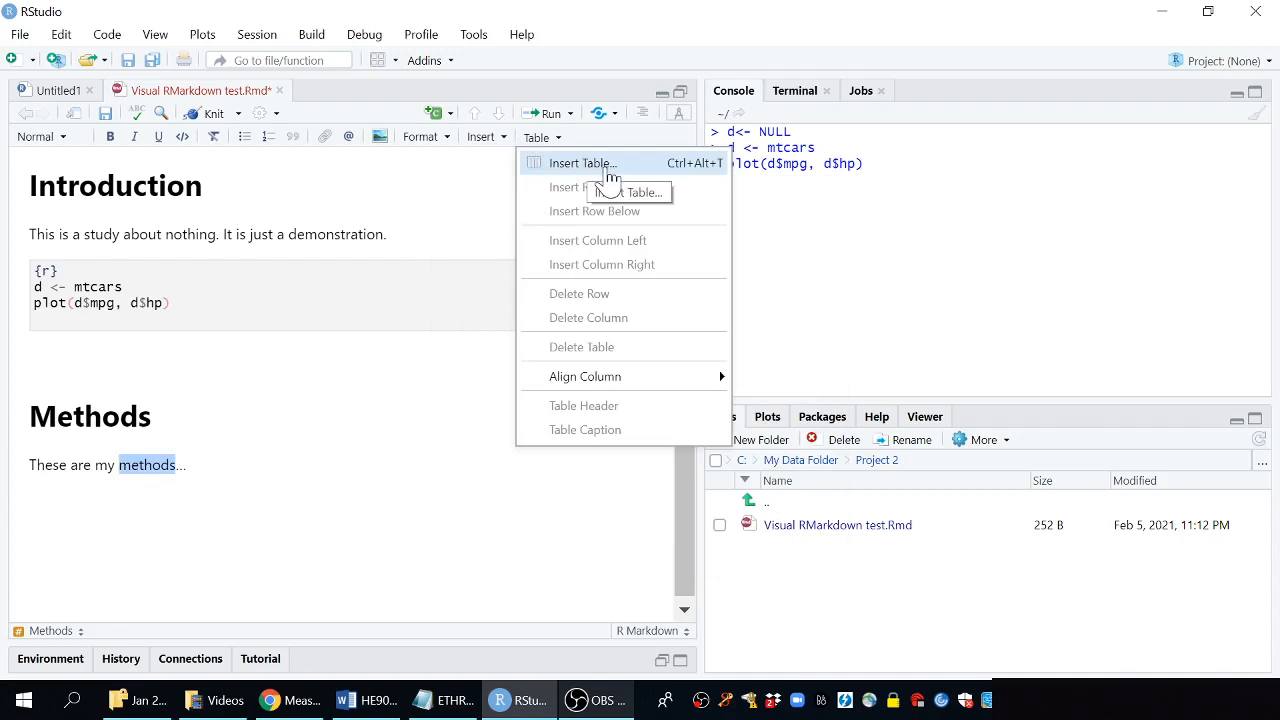
click(292, 556)
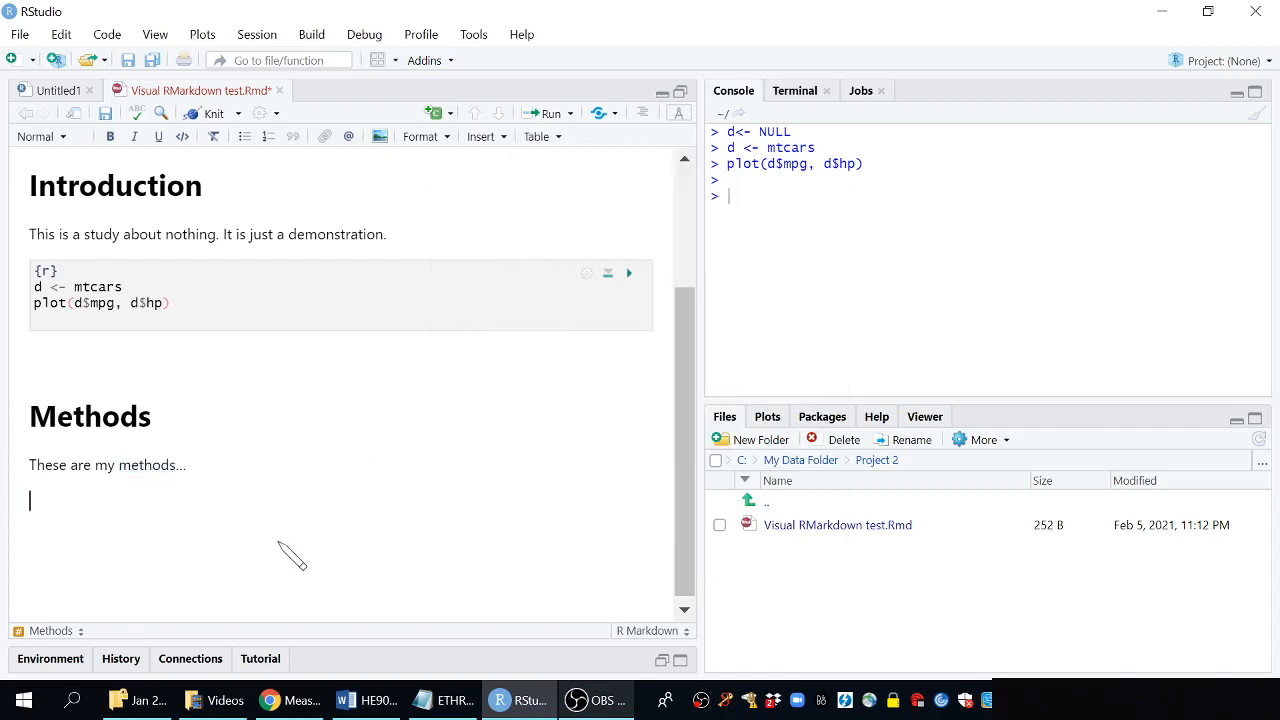
click(548, 140)
click(573, 167)
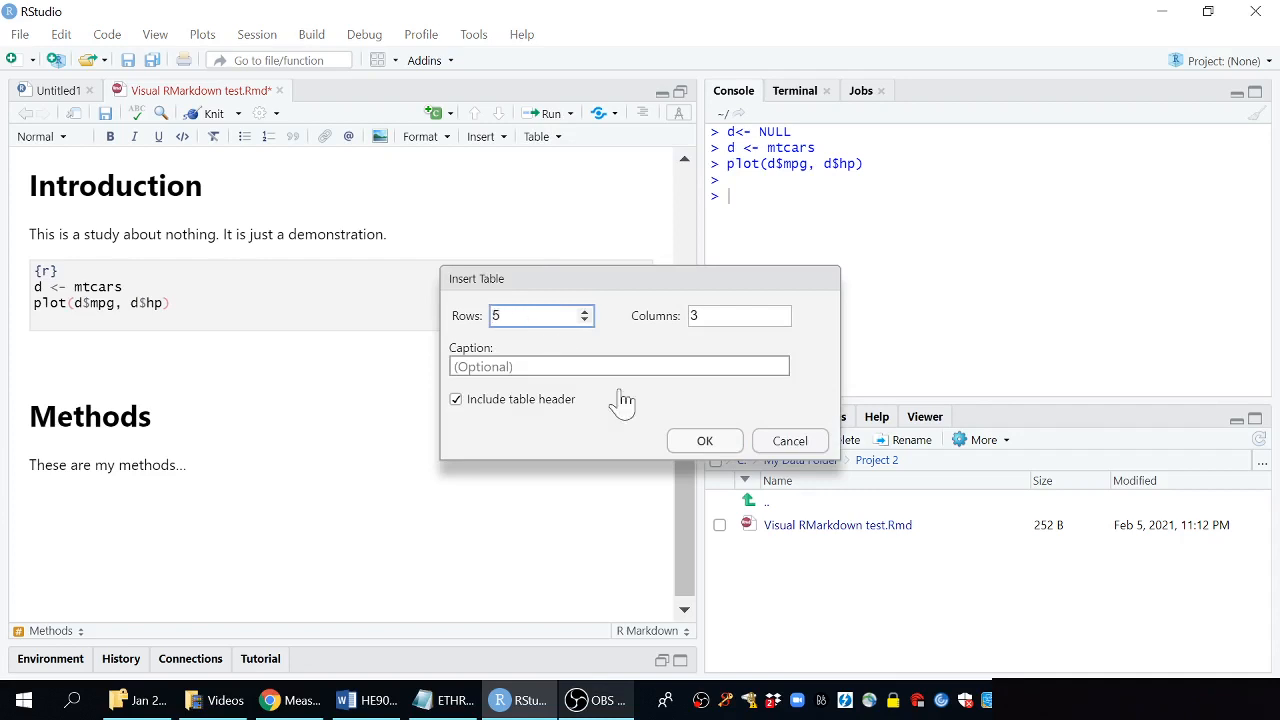
click(704, 441)
Place the cursor below the table and save the document
scroll(366, 520, down, 3)
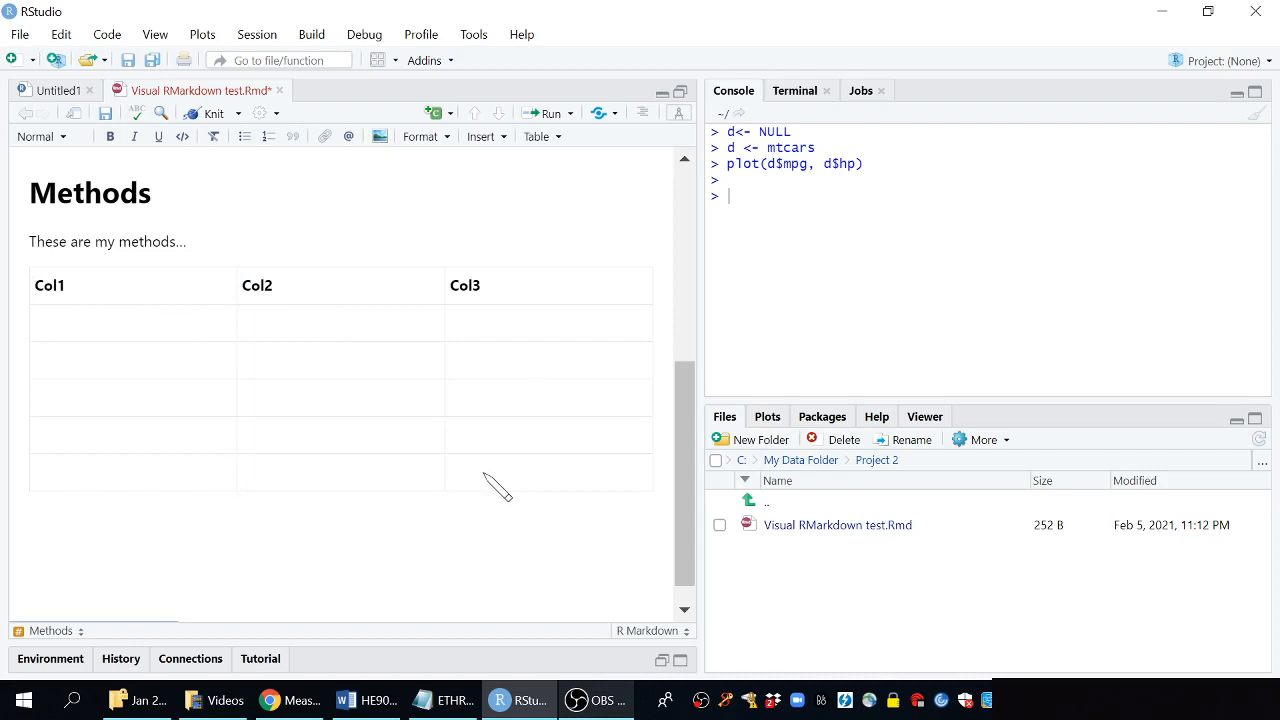
scroll(497, 487, up, 1)
scroll(338, 368, down, 1)
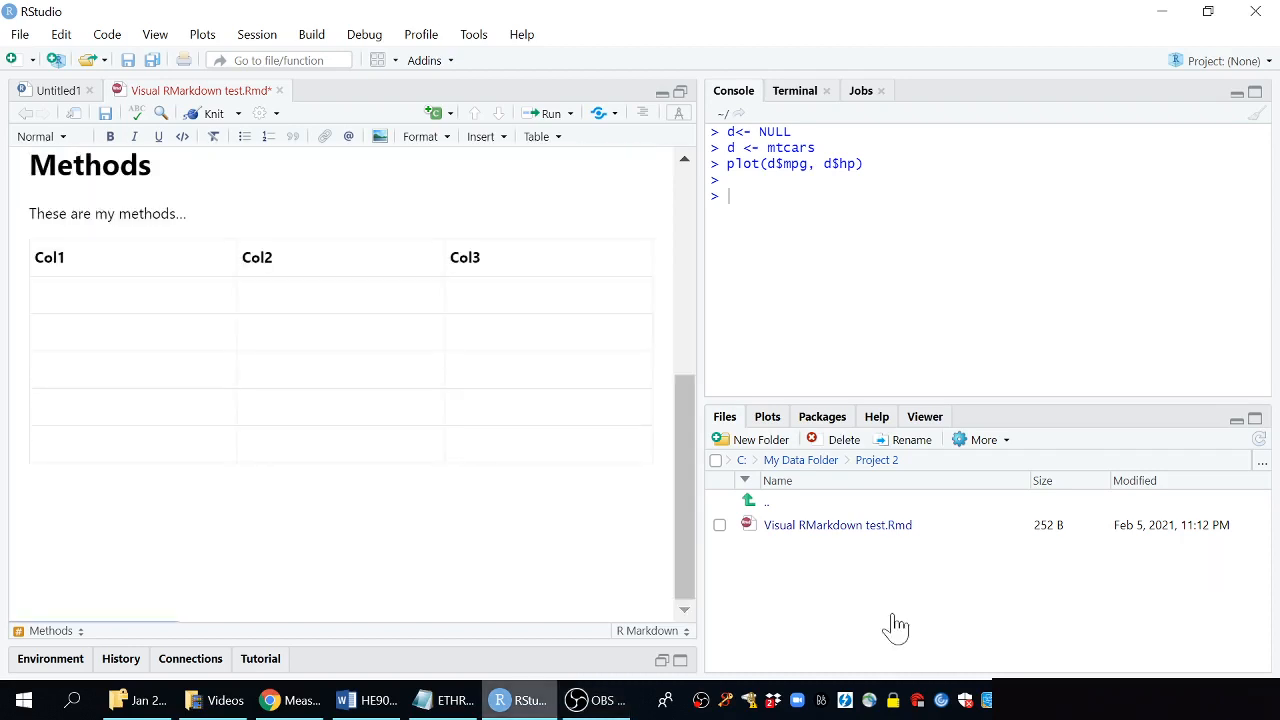
click(268, 551)
click(105, 114)
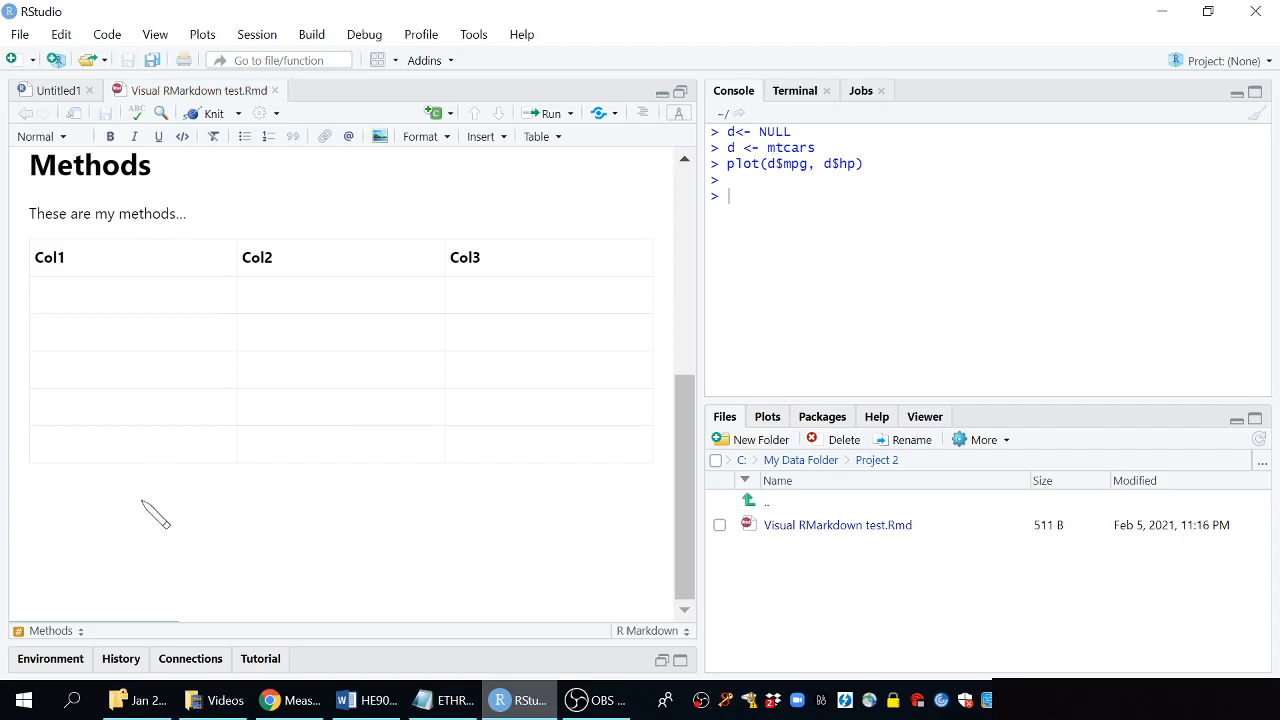
Add a Heading 2 titled "Heading 2 example" below the table
click(56, 139)
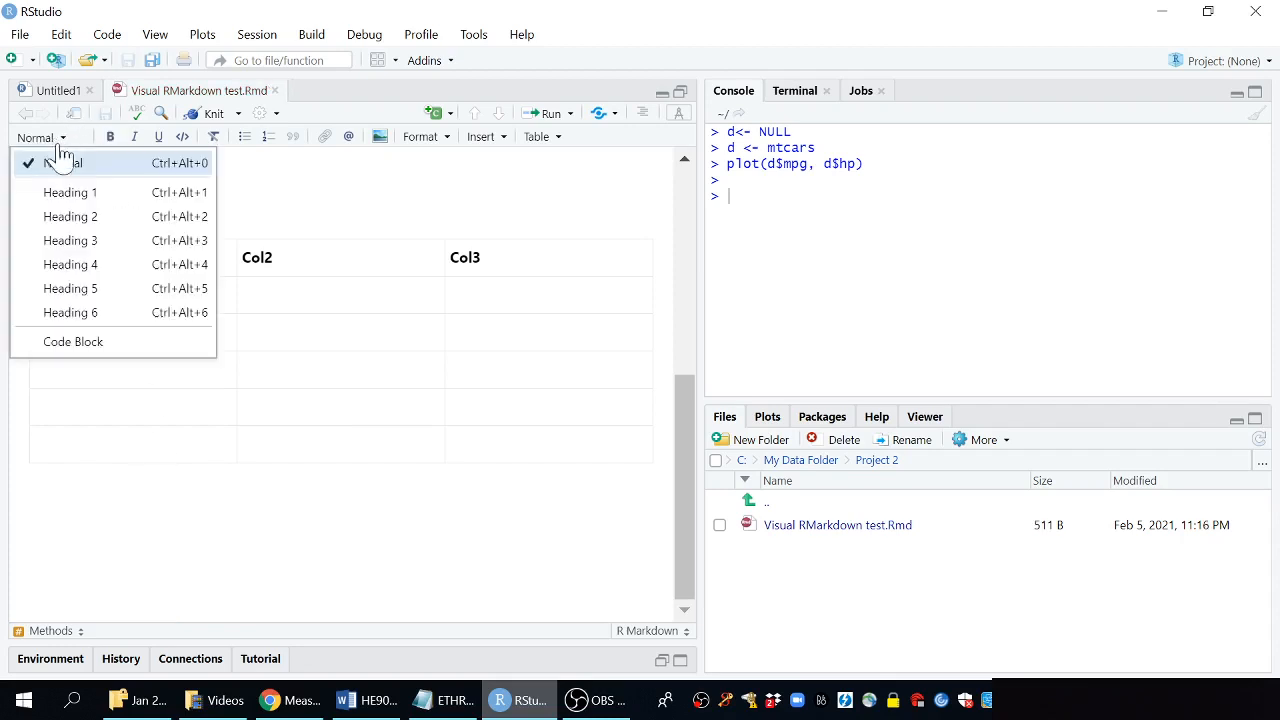
click(70, 215)
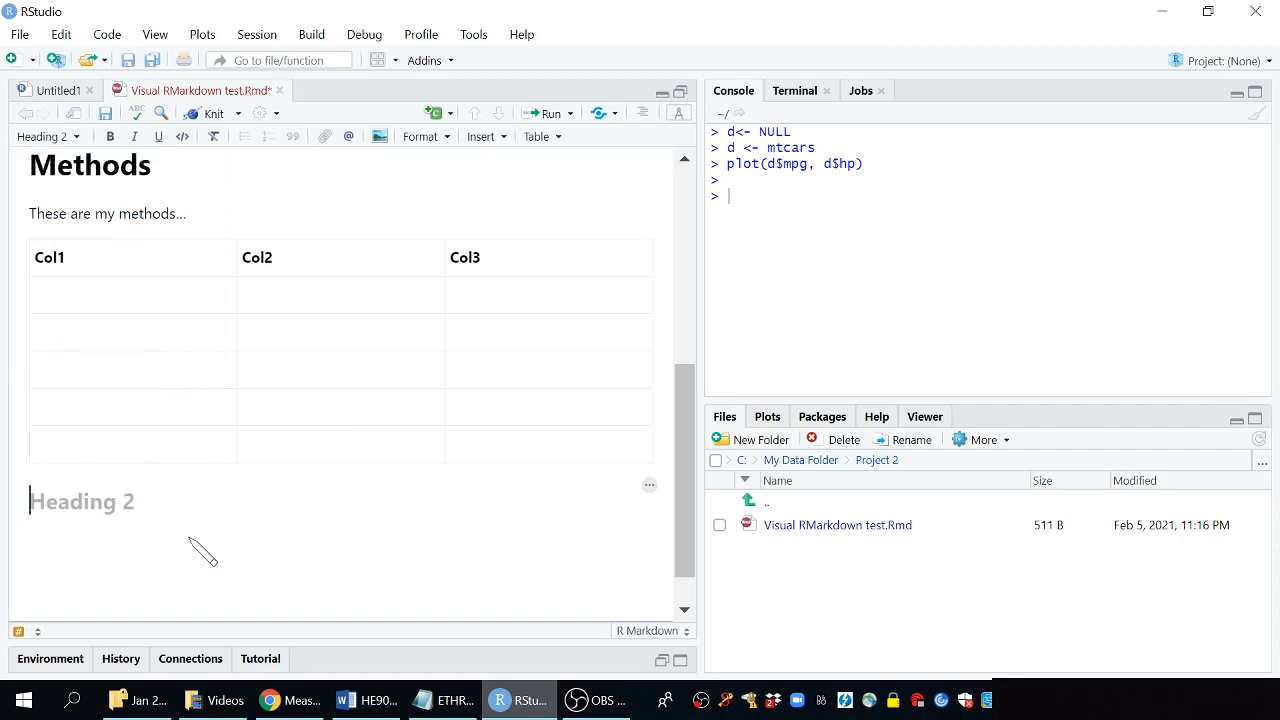
text(Head)
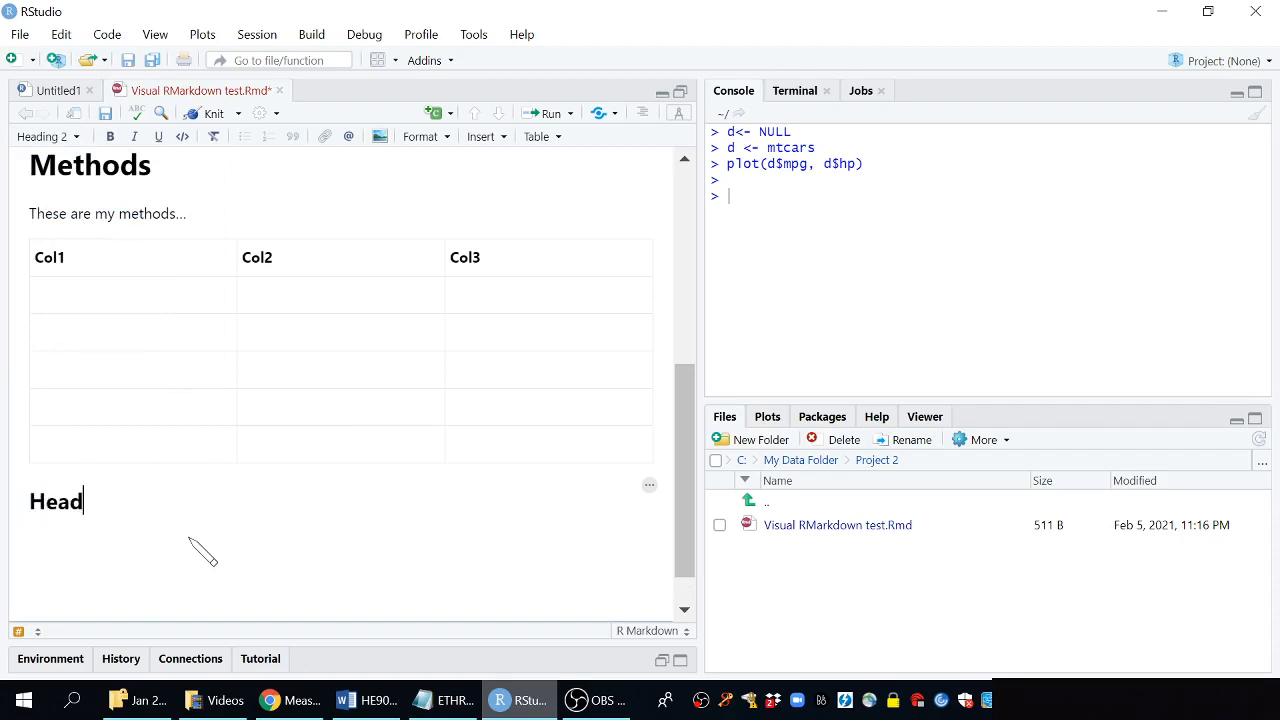
text(ing 2 example)
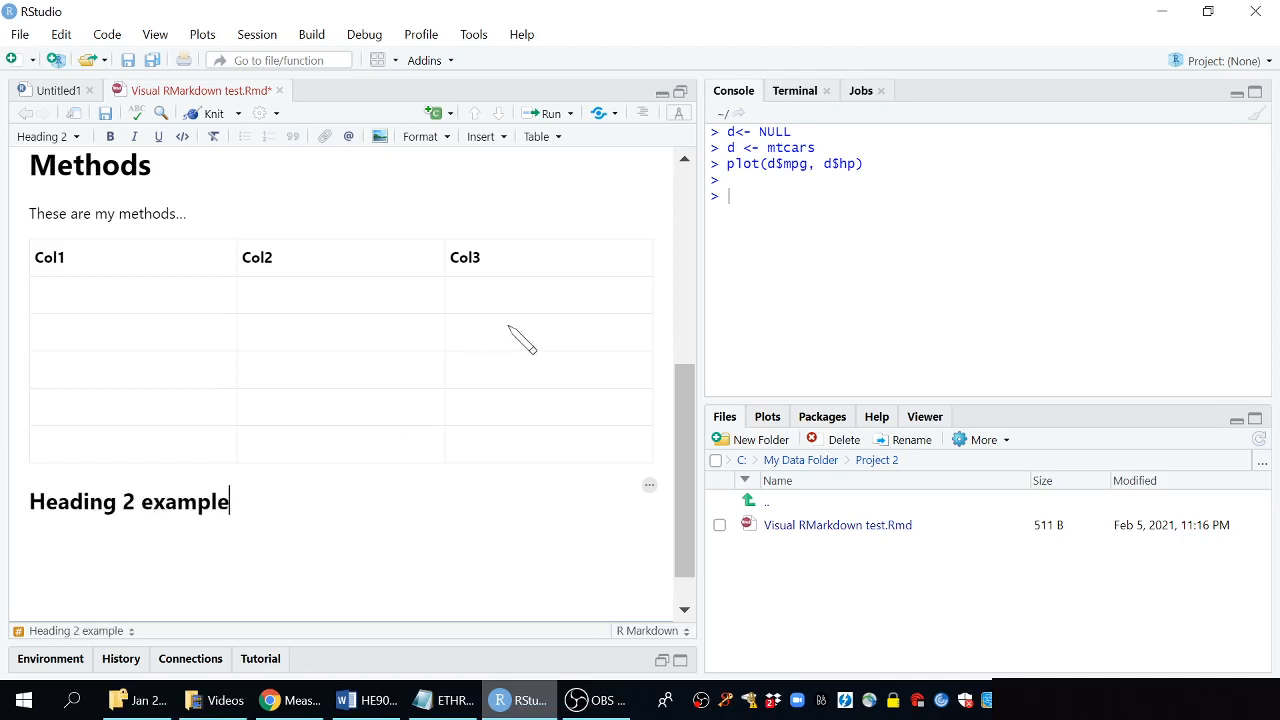
Show the document outline and widen the editor pane
click(643, 114)
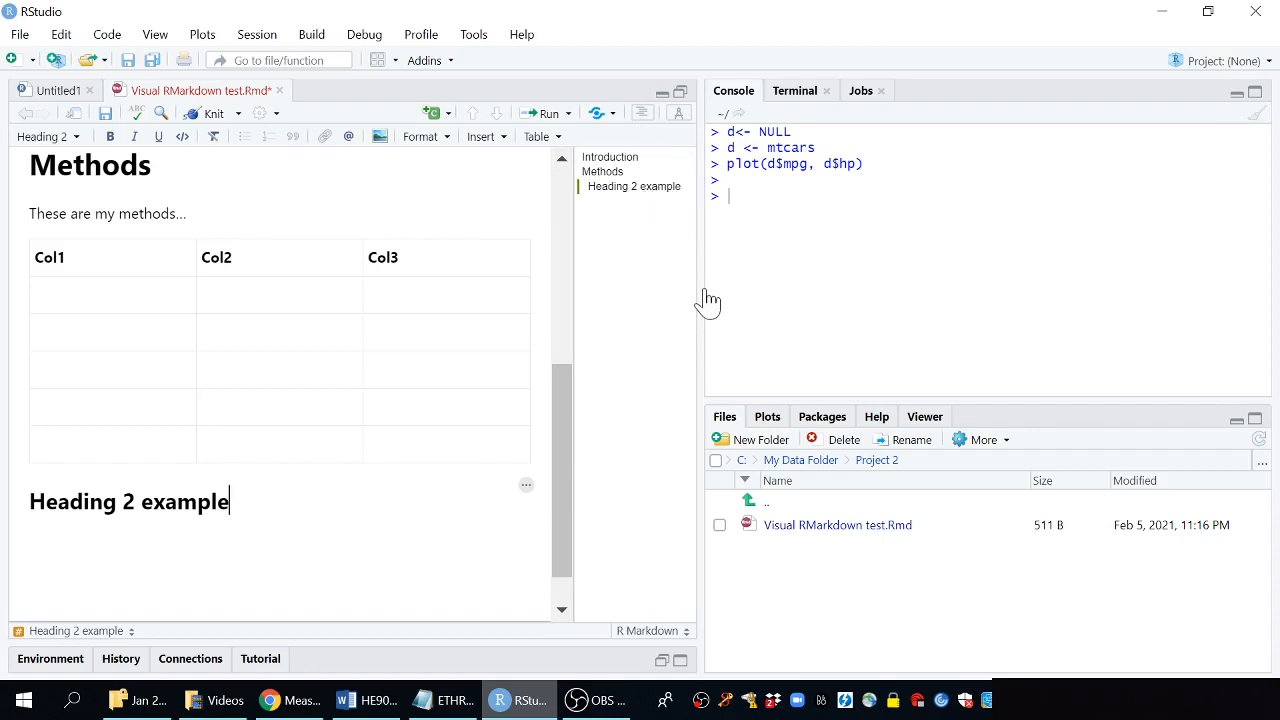
drag(704, 300, 857, 289)
scroll(518, 205, up, 1)
scroll(516, 203, up, 3)
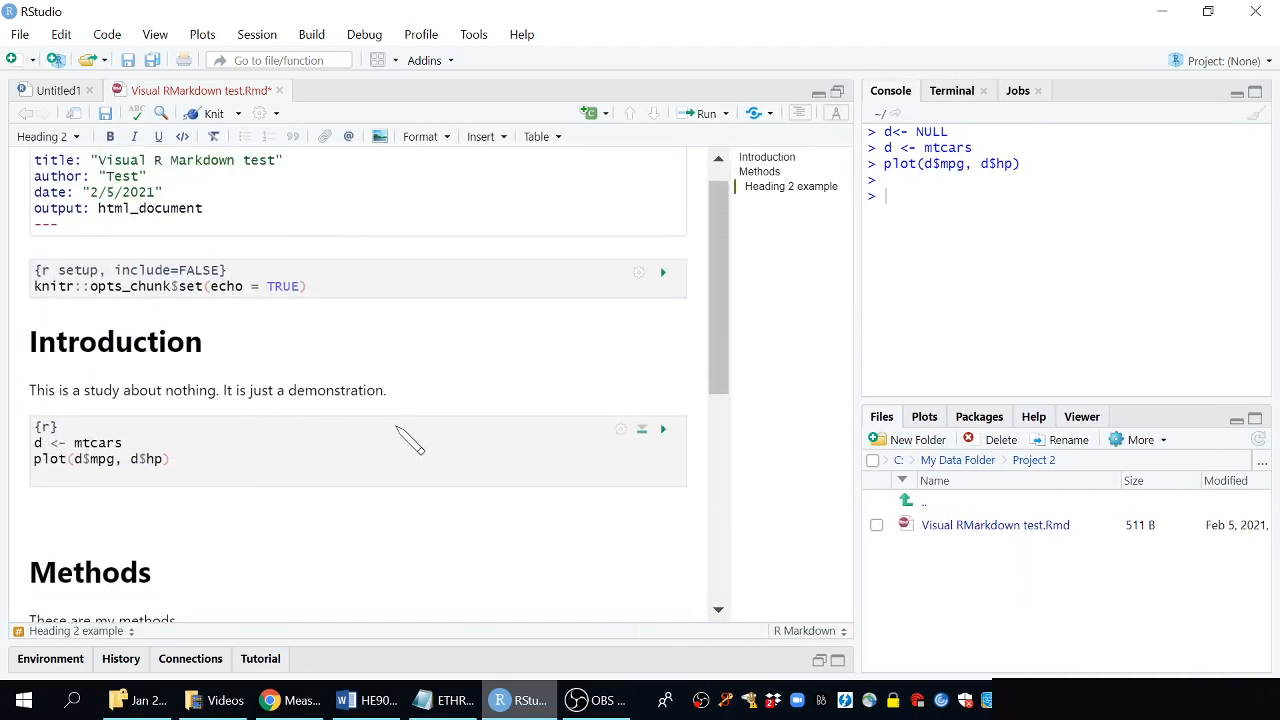
scroll(405, 437, down, 5)
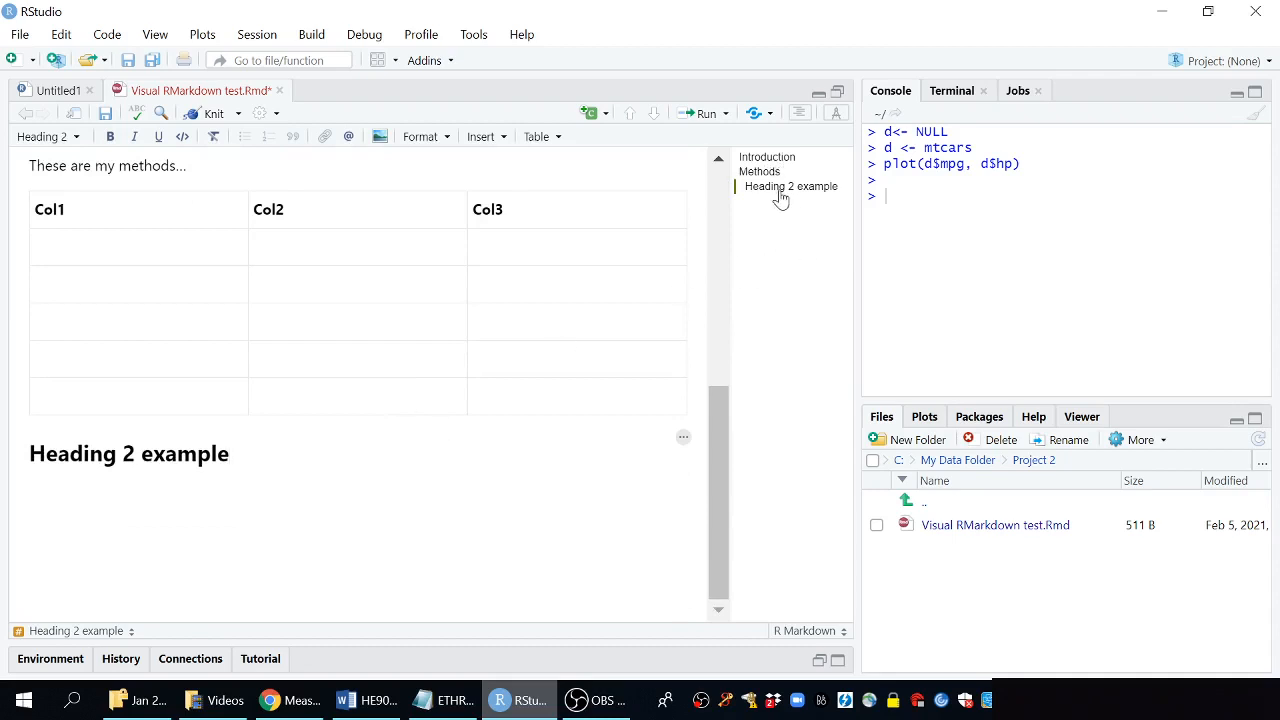
Jump to the Introduction, Methods and Heading 2 example sections through the outline
click(766, 159)
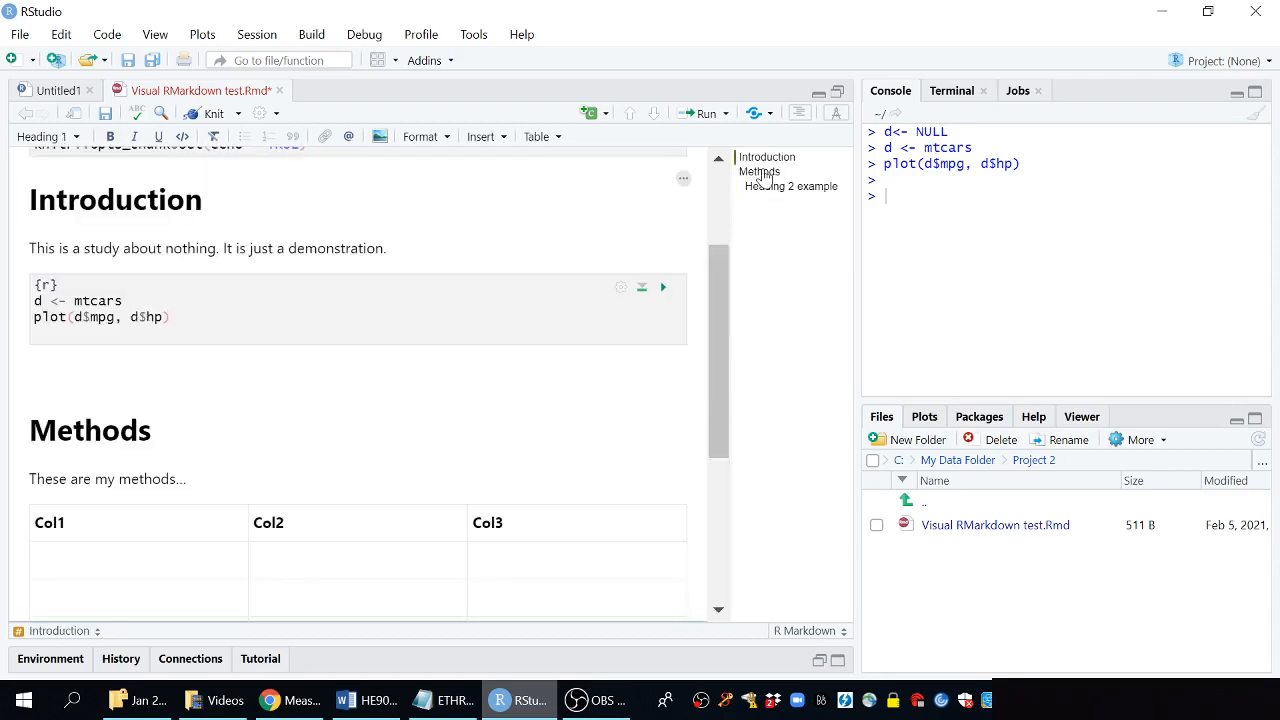
click(759, 172)
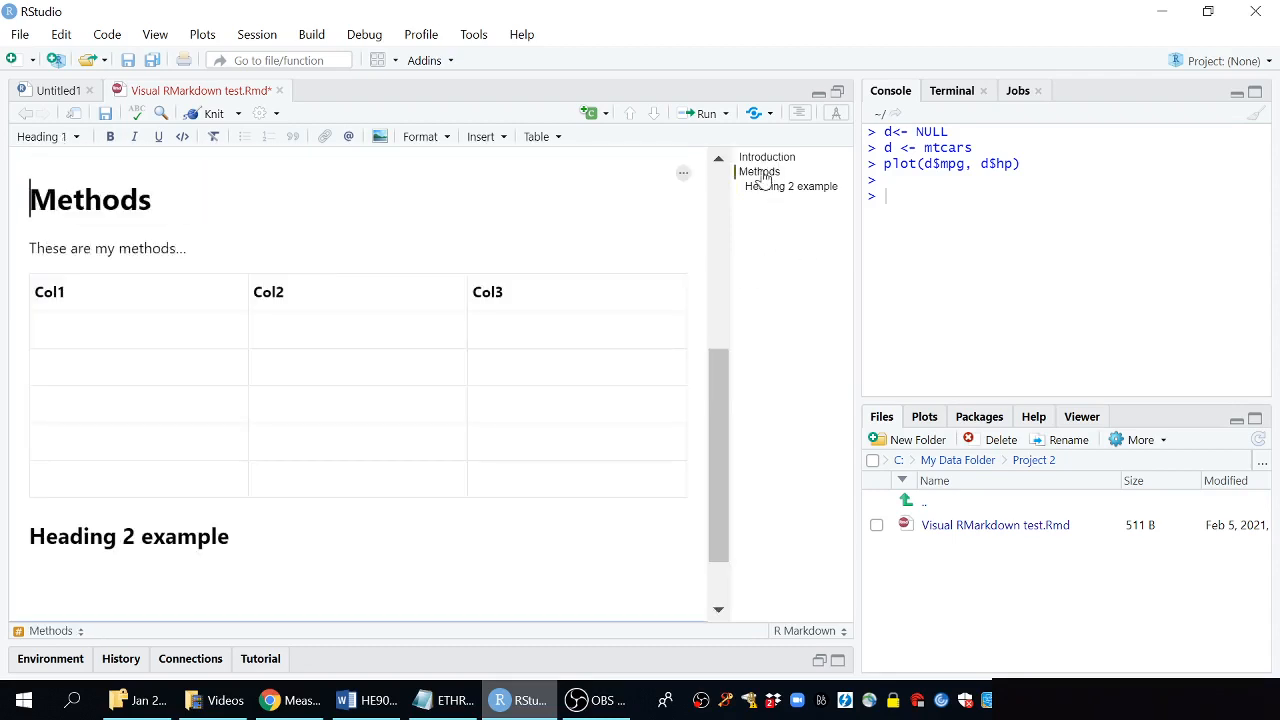
click(820, 190)
Start a bulleted list on a new line under Heading 2 example and save the document
key(End)
key(Return)
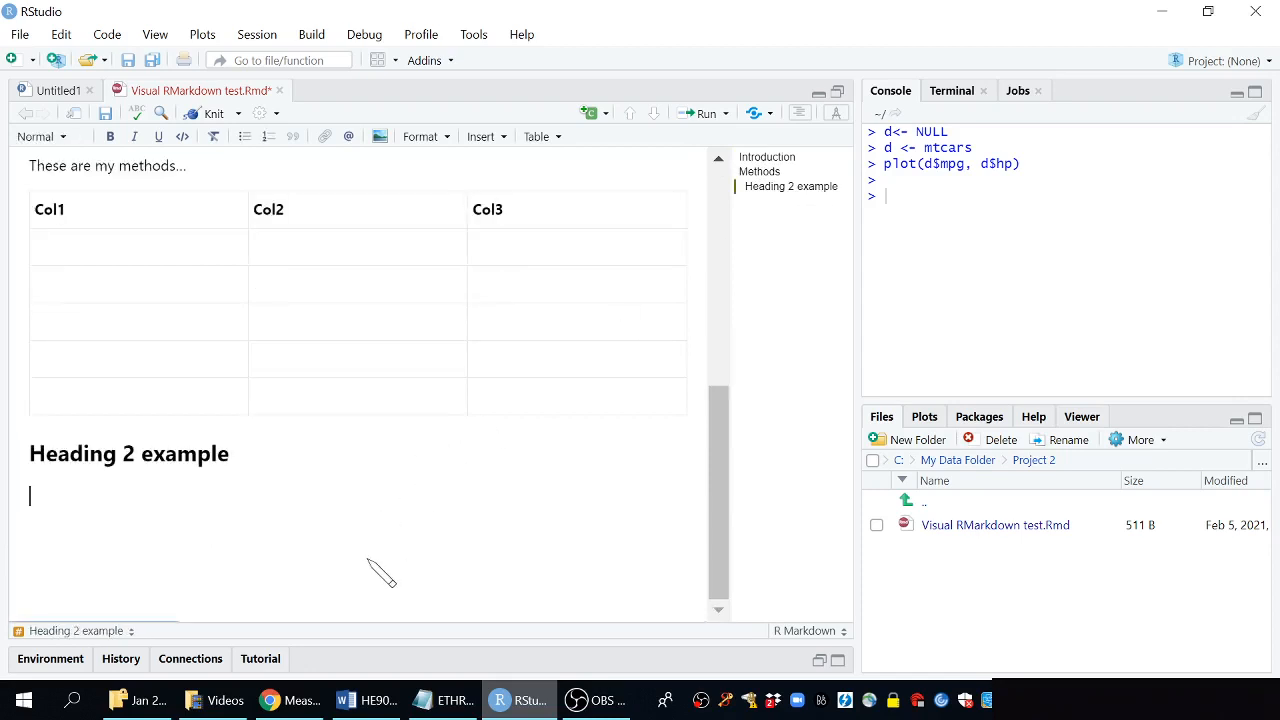
click(266, 142)
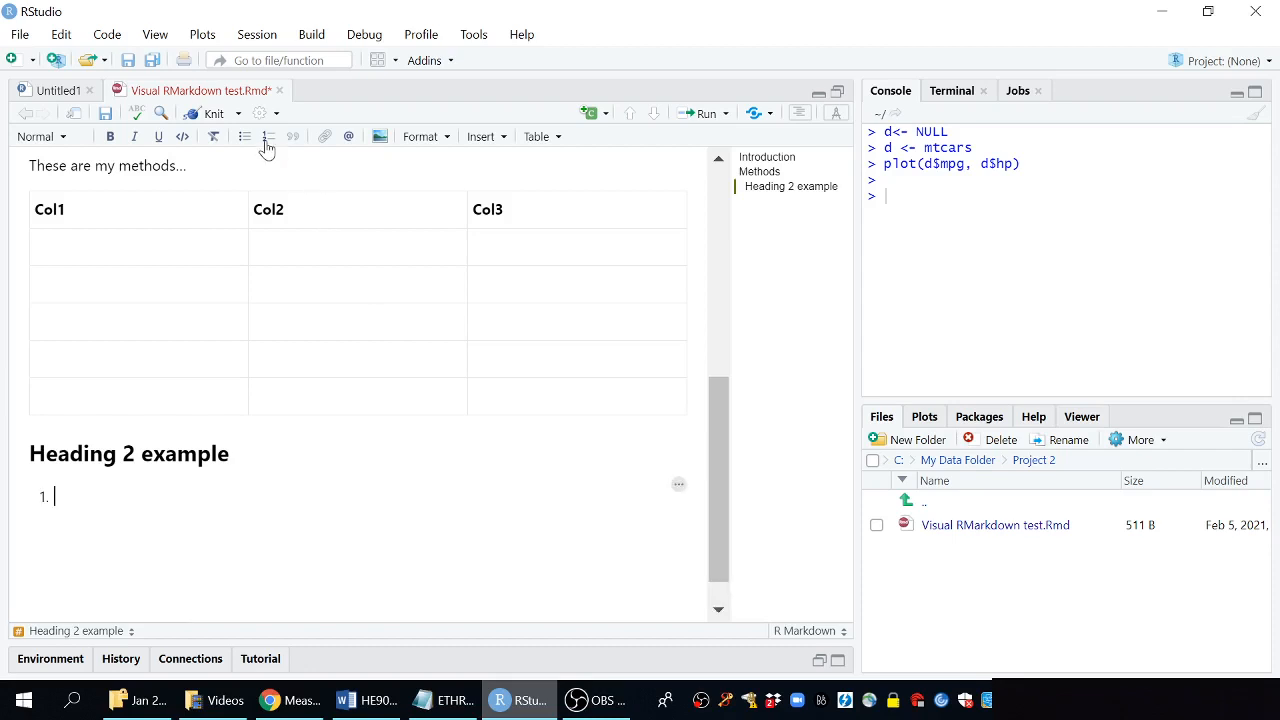
click(245, 141)
click(105, 113)
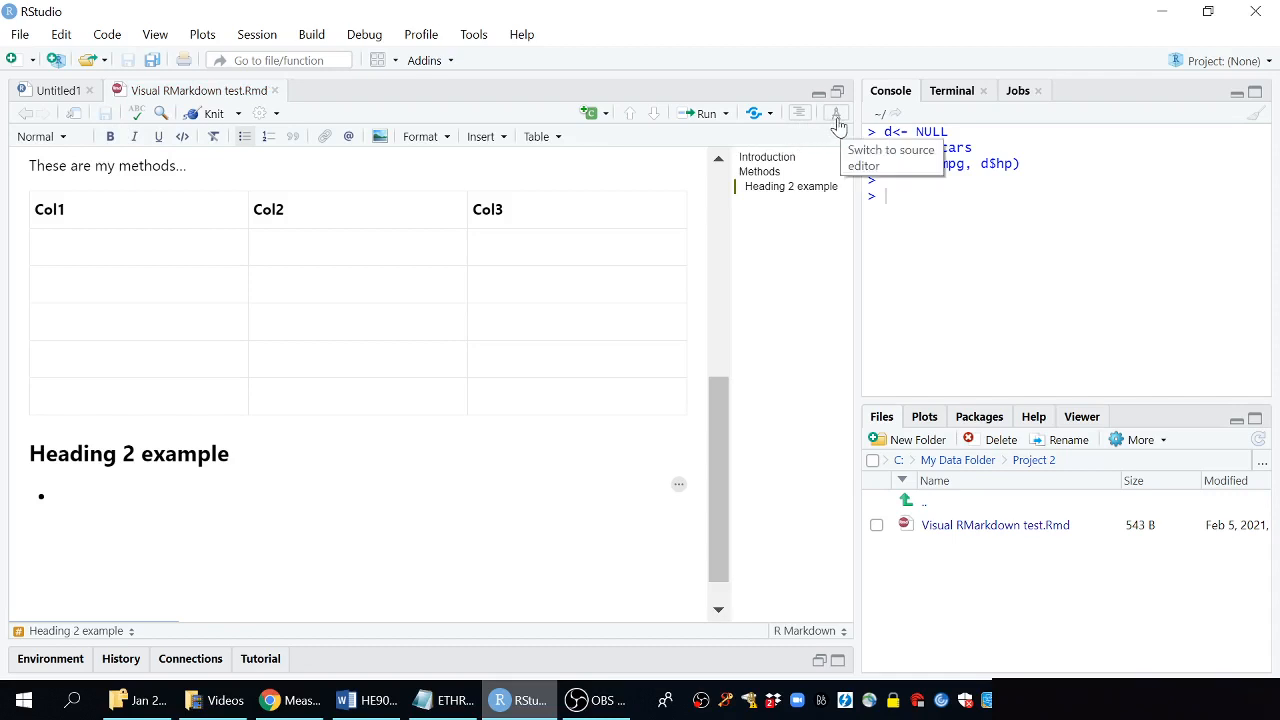
Switch to the source editor and review the generated markdown from the top
click(838, 124)
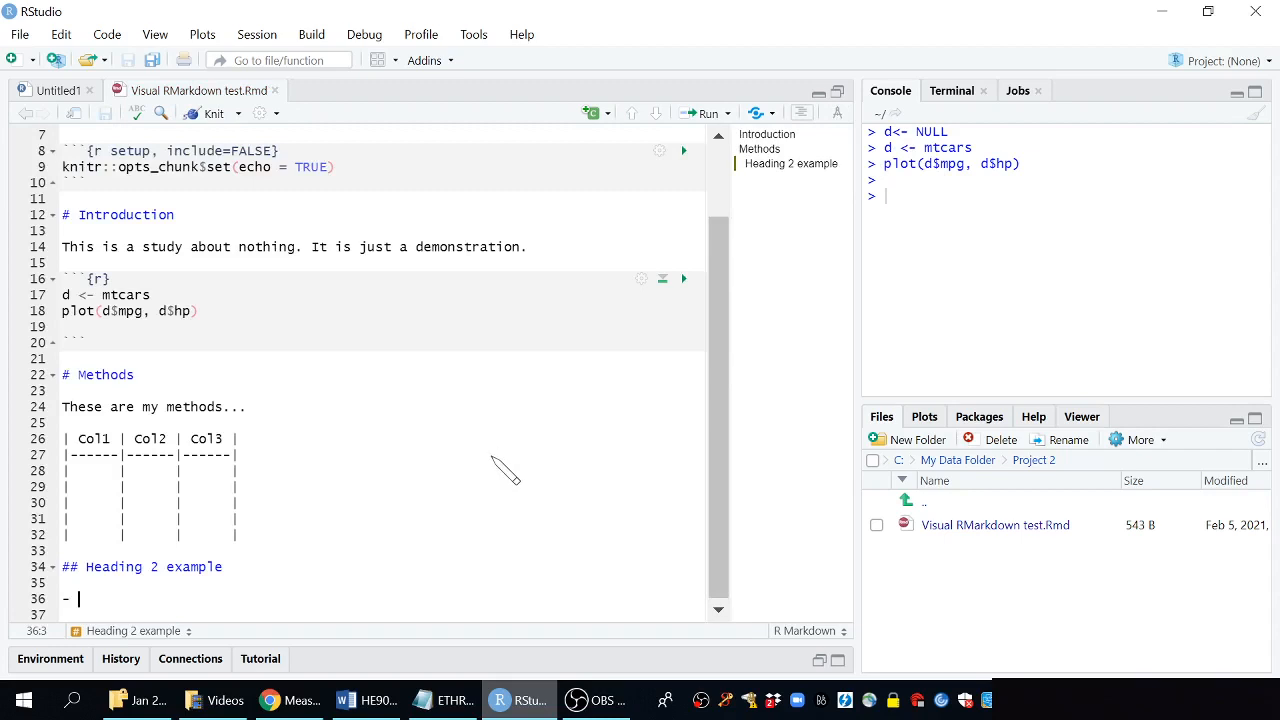
scroll(505, 470, up, 2)
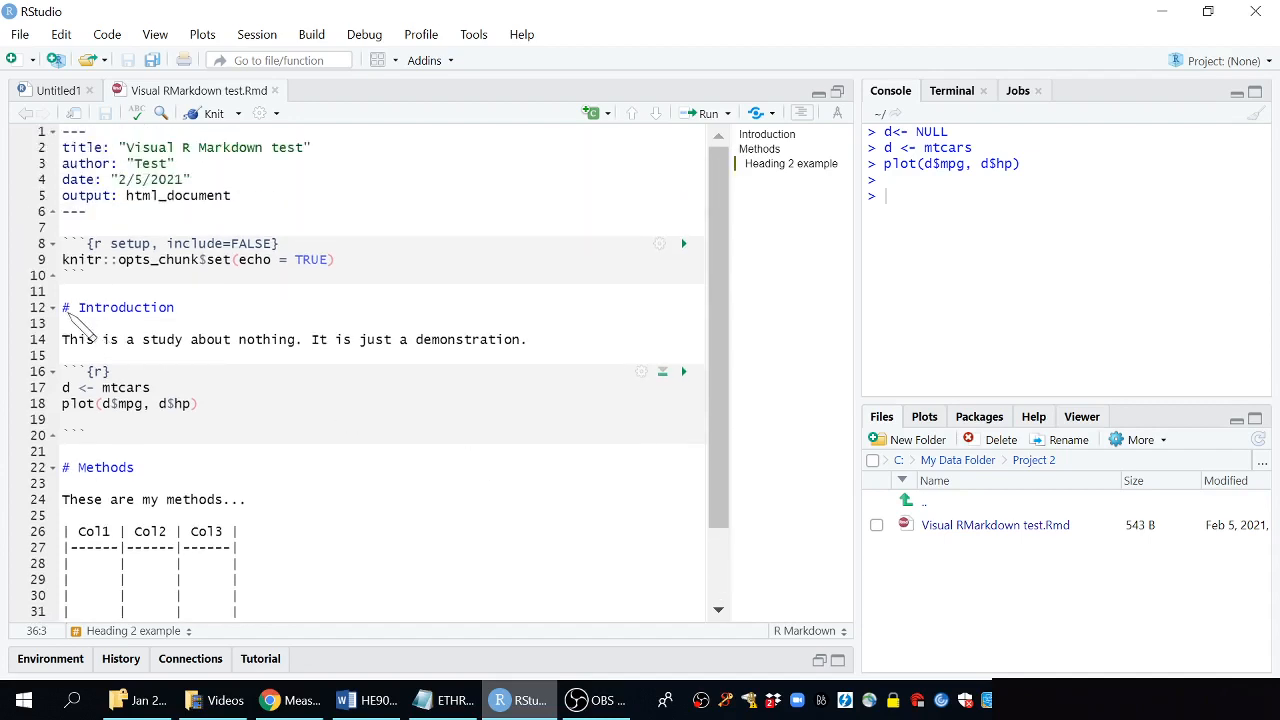
click(66, 309)
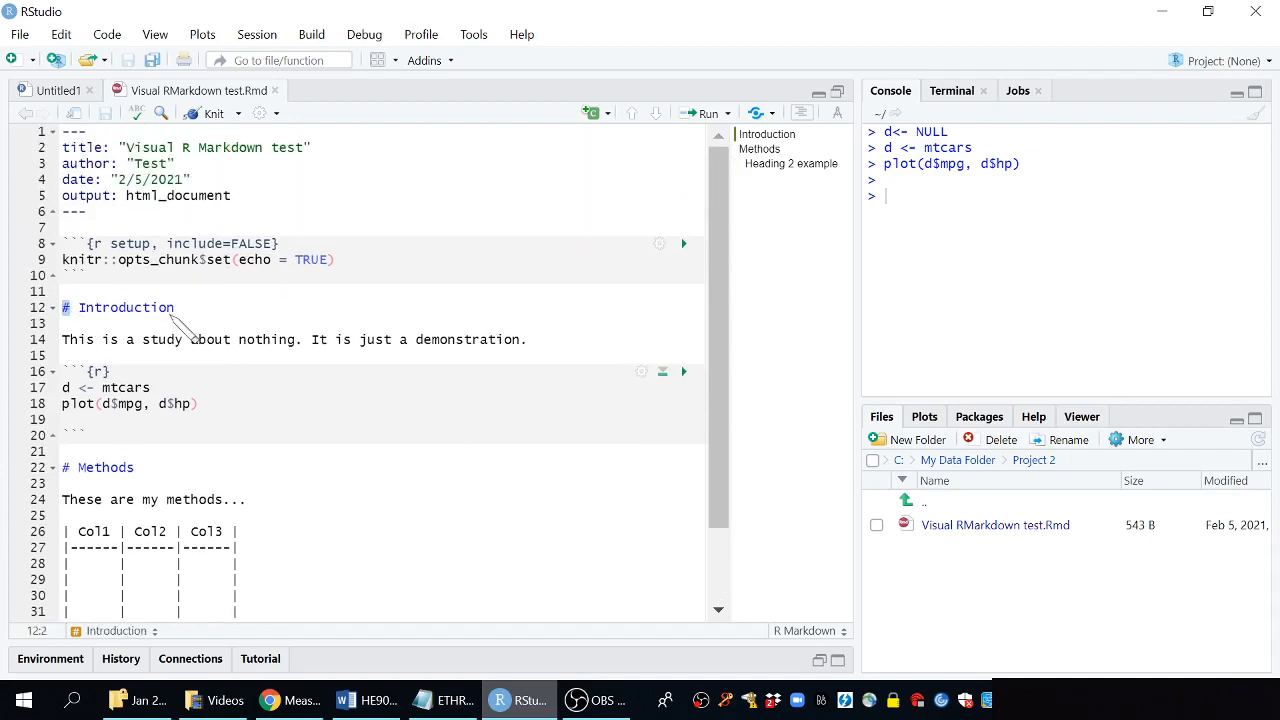
Examine the heading markup and the pipe-table syntax of the Methods table in the markdown source
click(214, 309)
scroll(220, 320, down, 2)
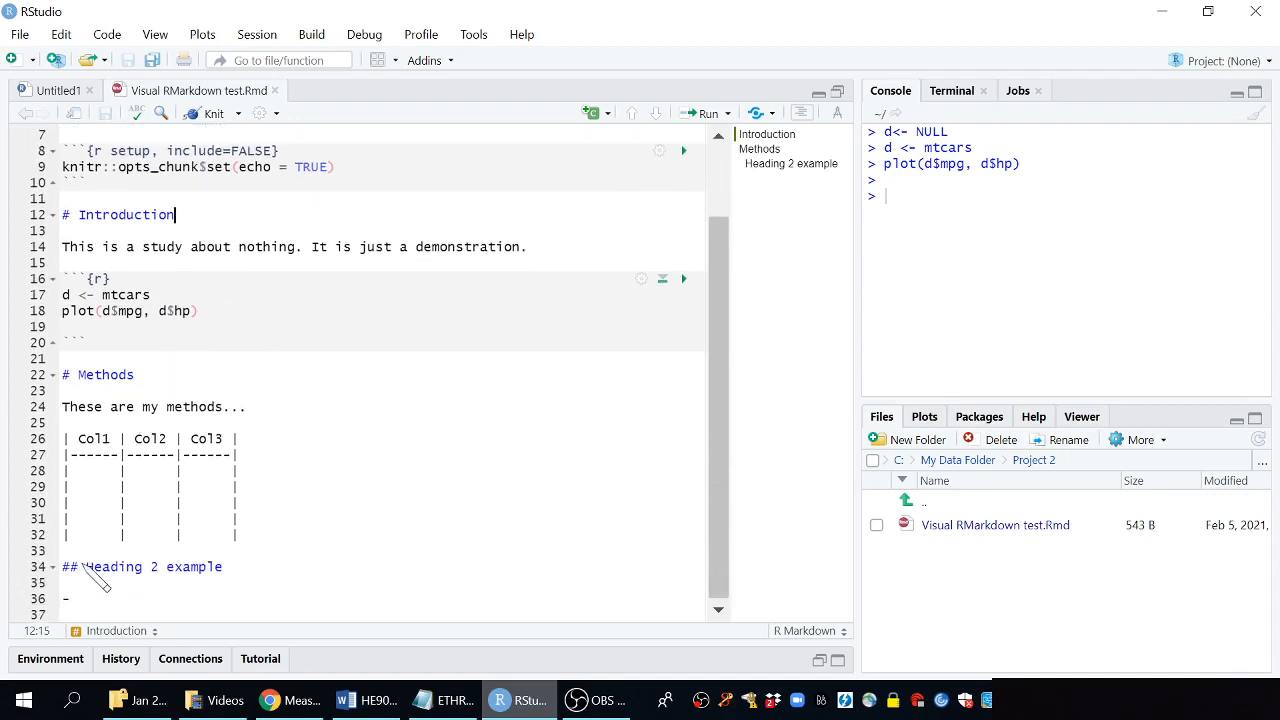
drag(77, 571, 62, 570)
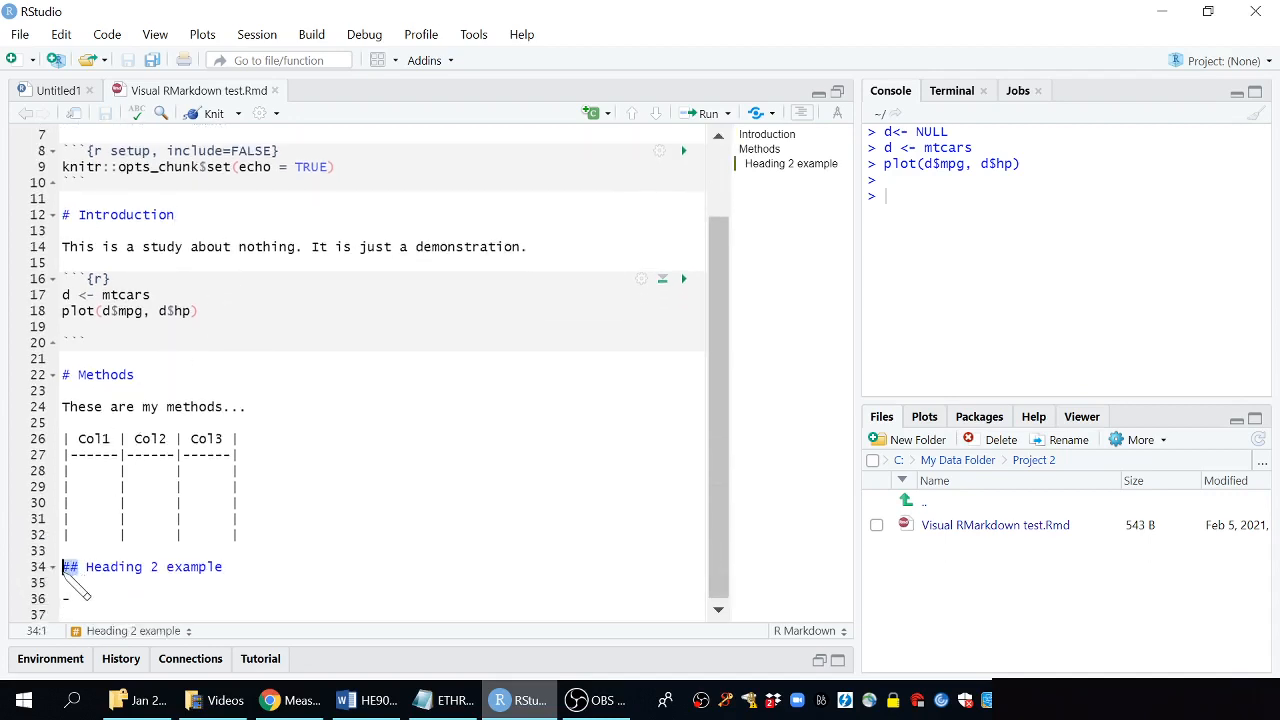
click(111, 567)
drag(240, 535, 60, 446)
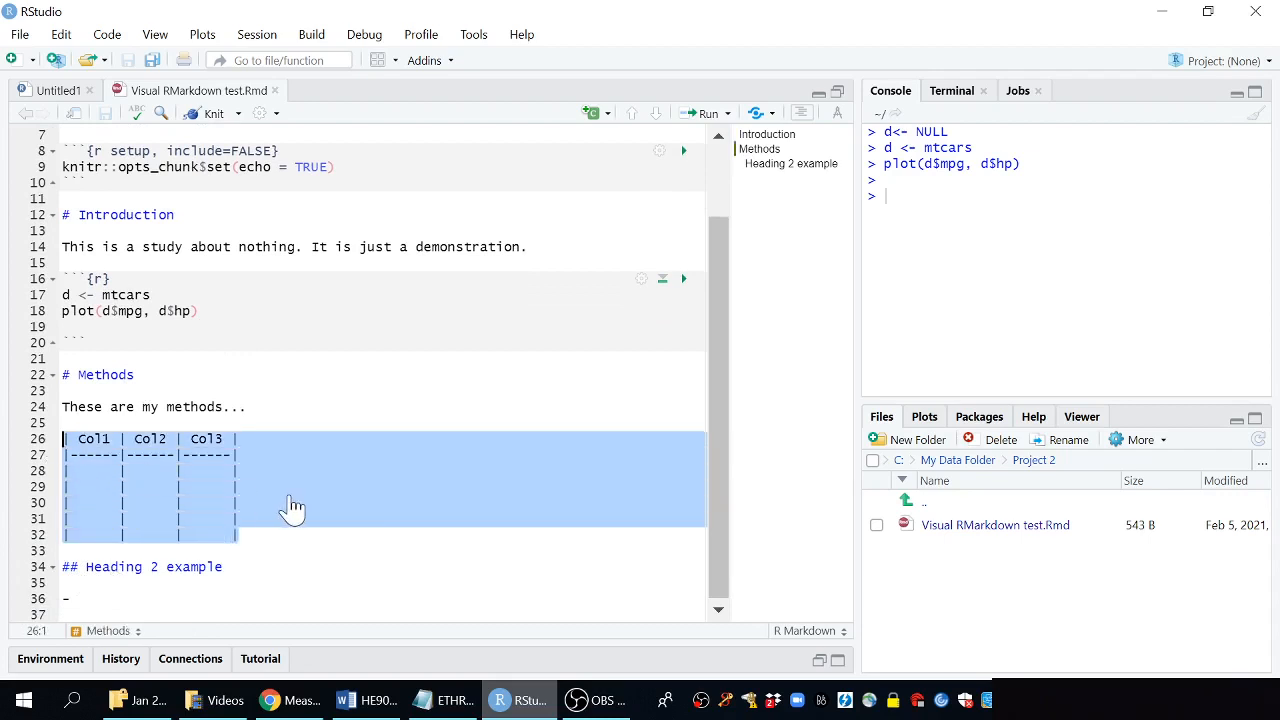
click(334, 564)
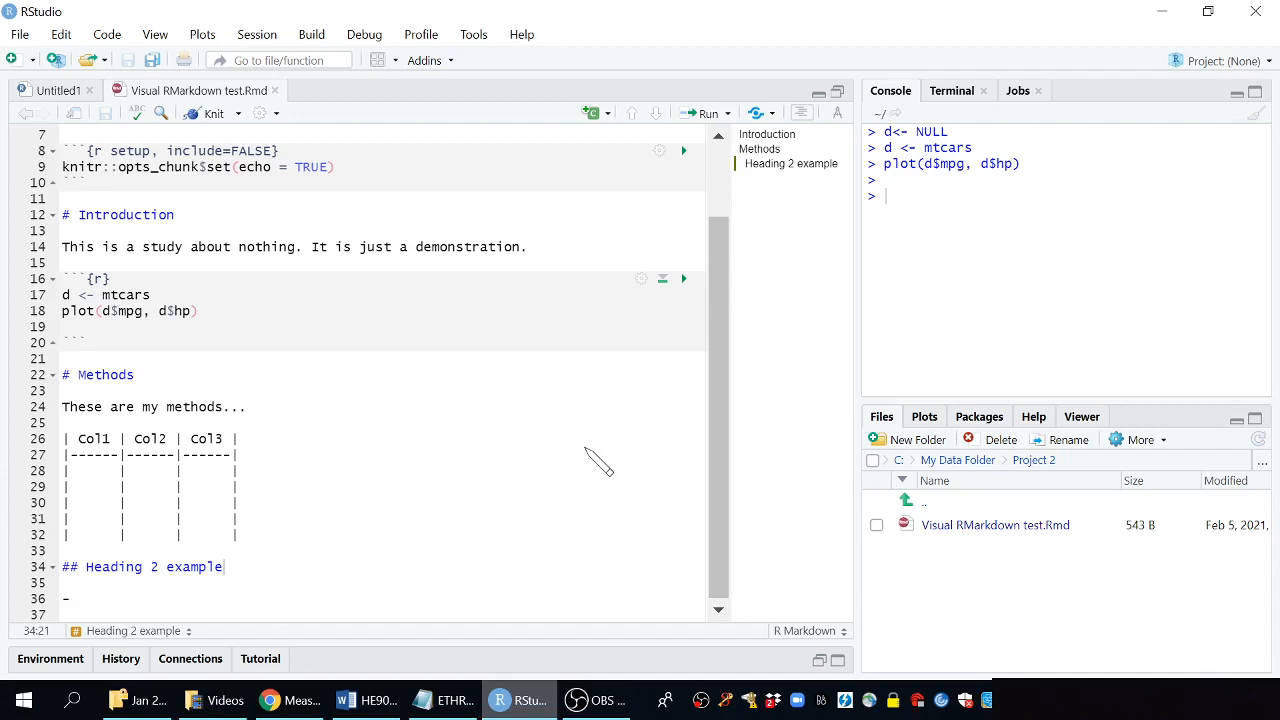
Switch back to the visual editor, return to the top of the document and open the Knit output options
click(837, 114)
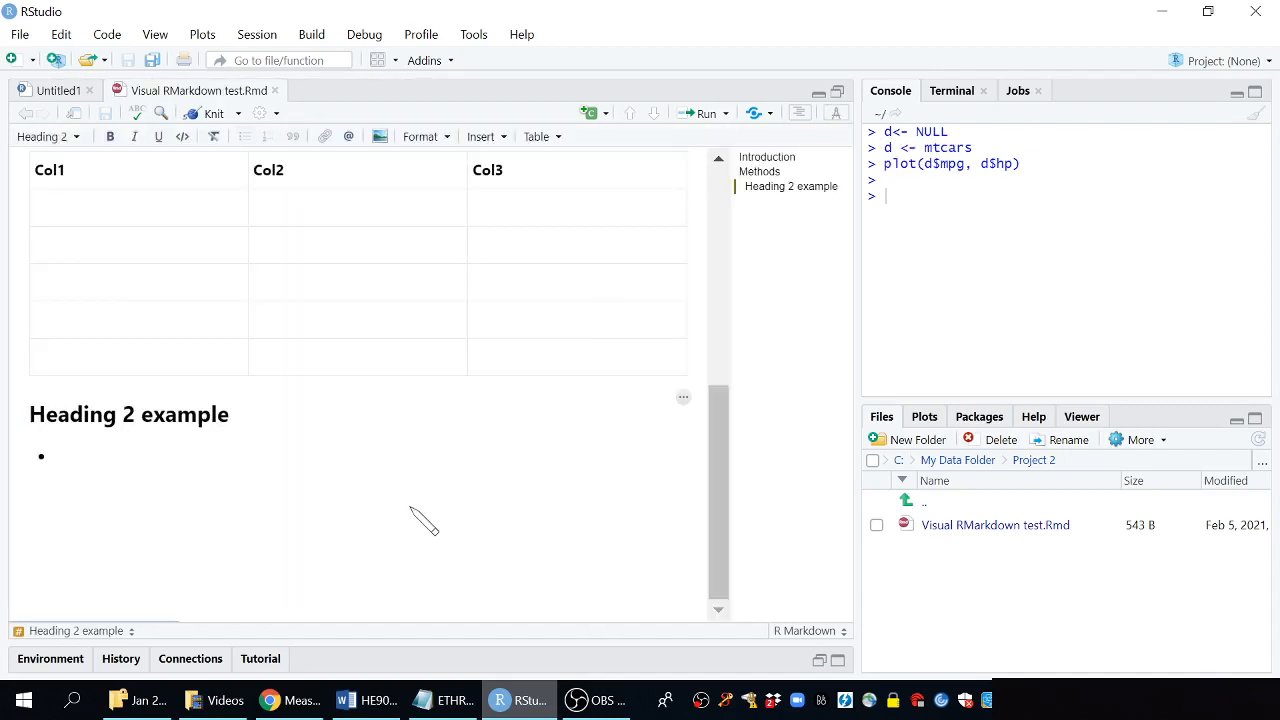
scroll(423, 520, up, 2)
scroll(423, 520, up, 3)
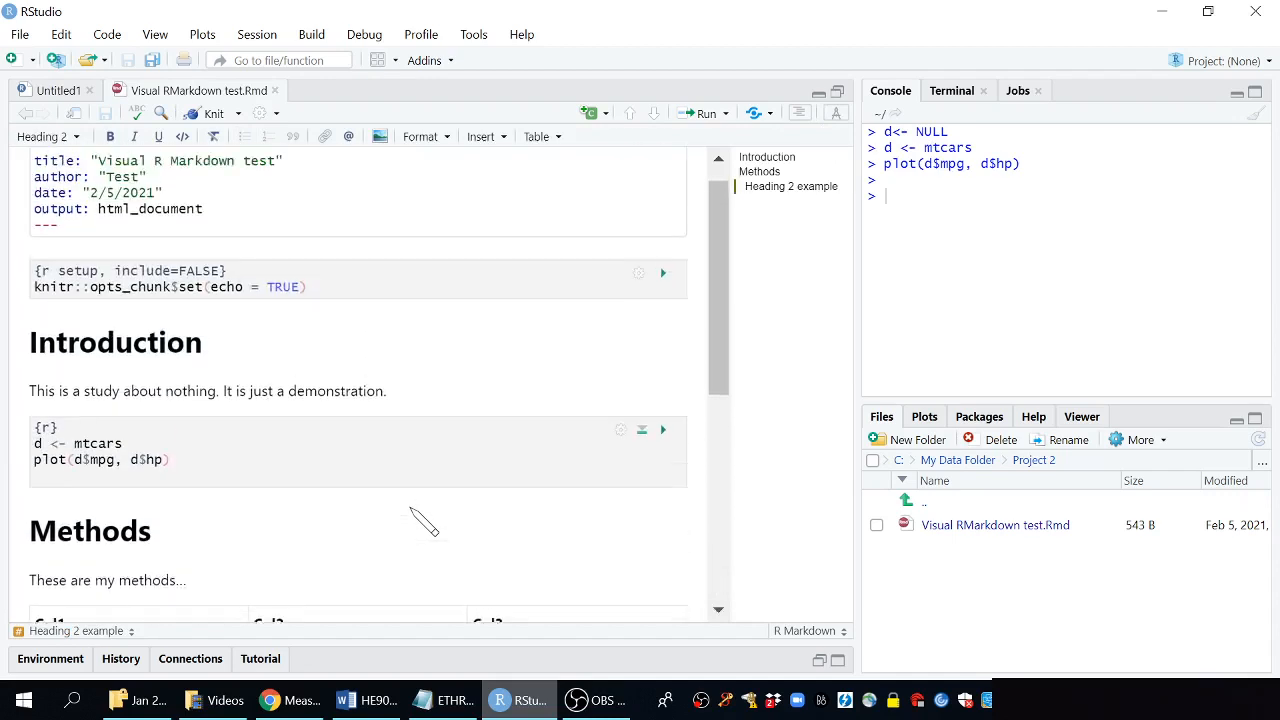
click(238, 114)
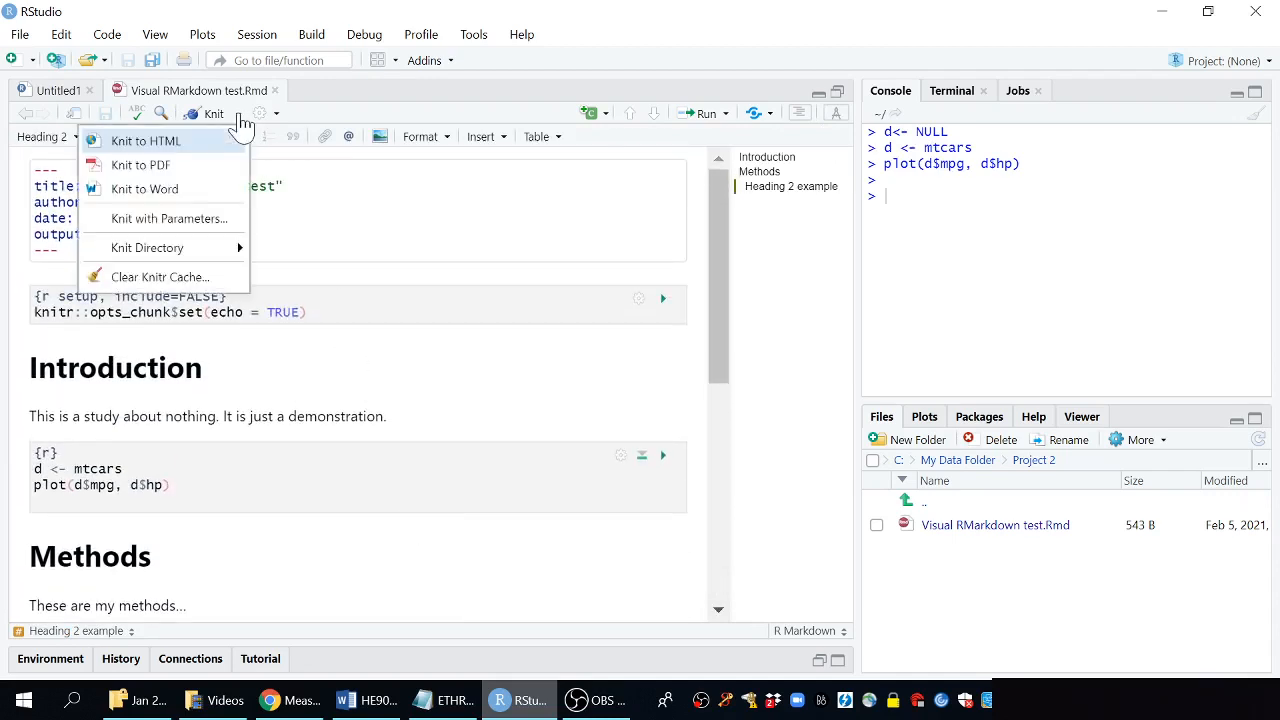